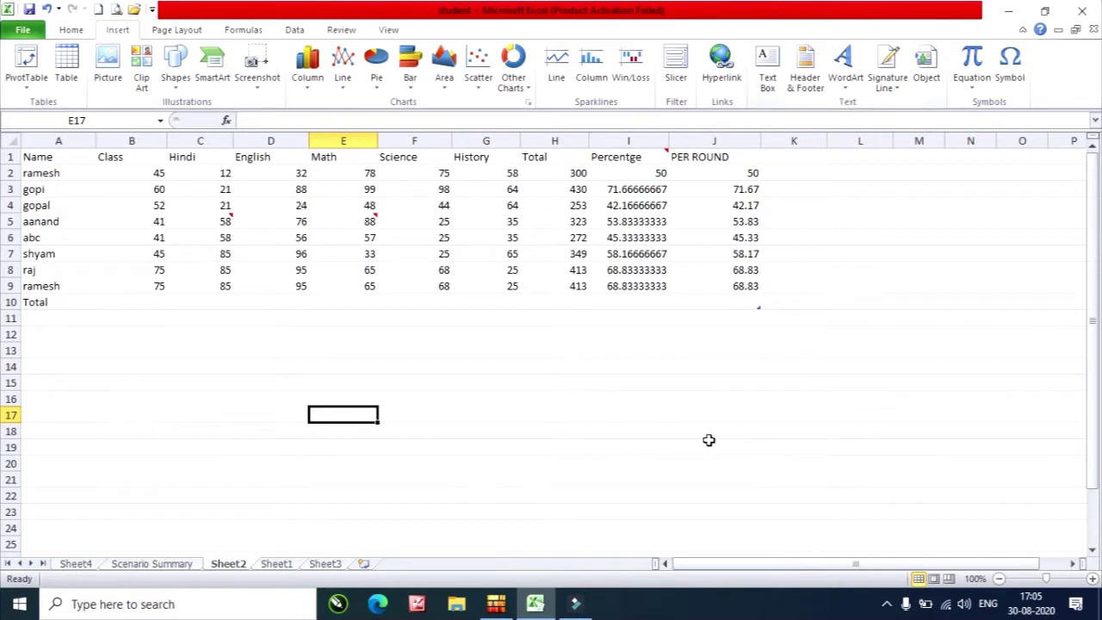
Look over the marks table, selecting the Math mark E5, the Science mark F4 and empty cells below.
{"action": "left_click", "coordinate": [594, 387]}
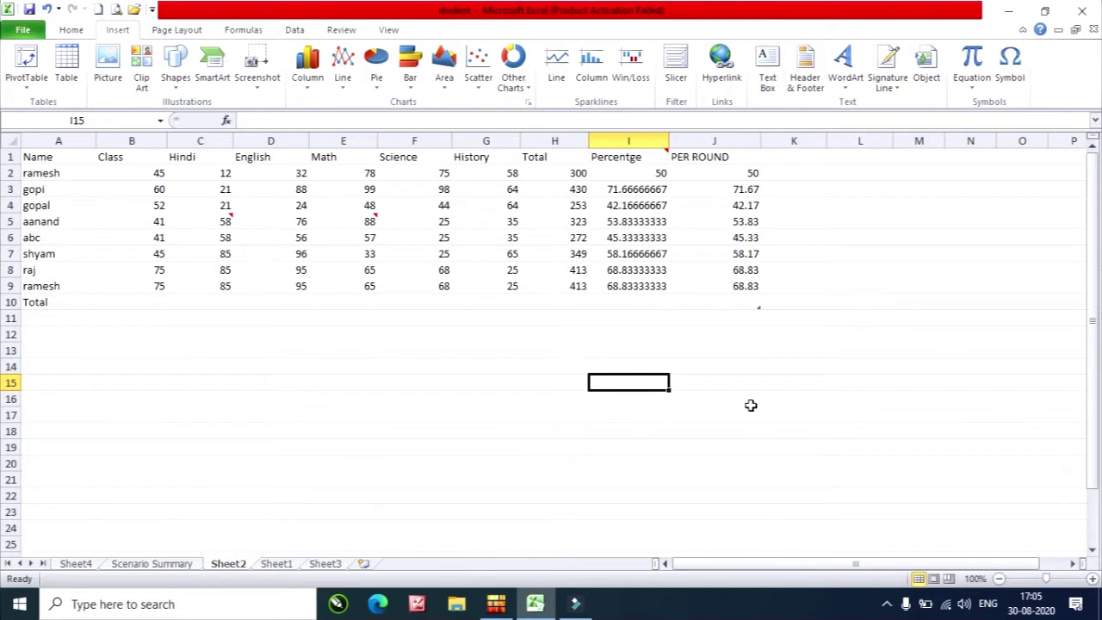
{"action": "left_click", "coordinate": [345, 345]}
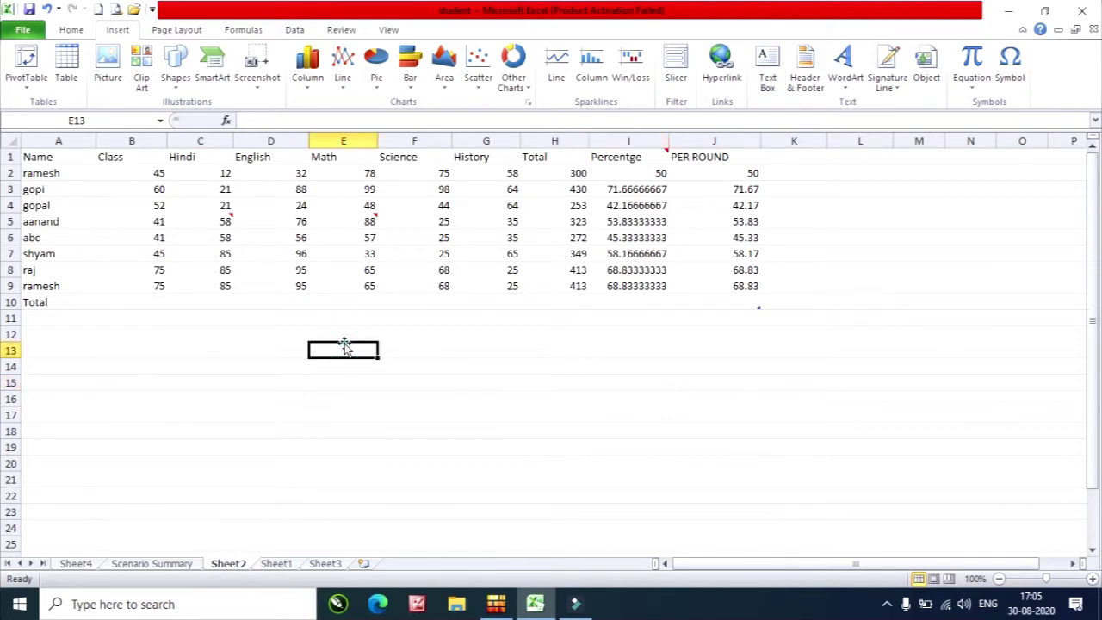
{"action": "left_click", "coordinate": [456, 352]}
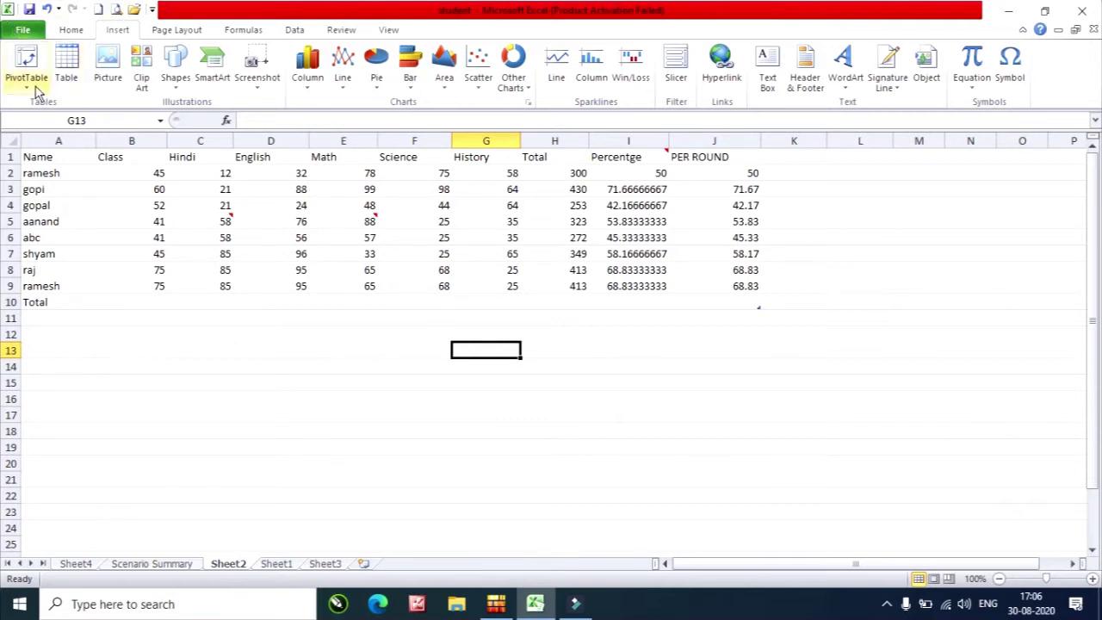
{"action": "left_click", "coordinate": [332, 221]}
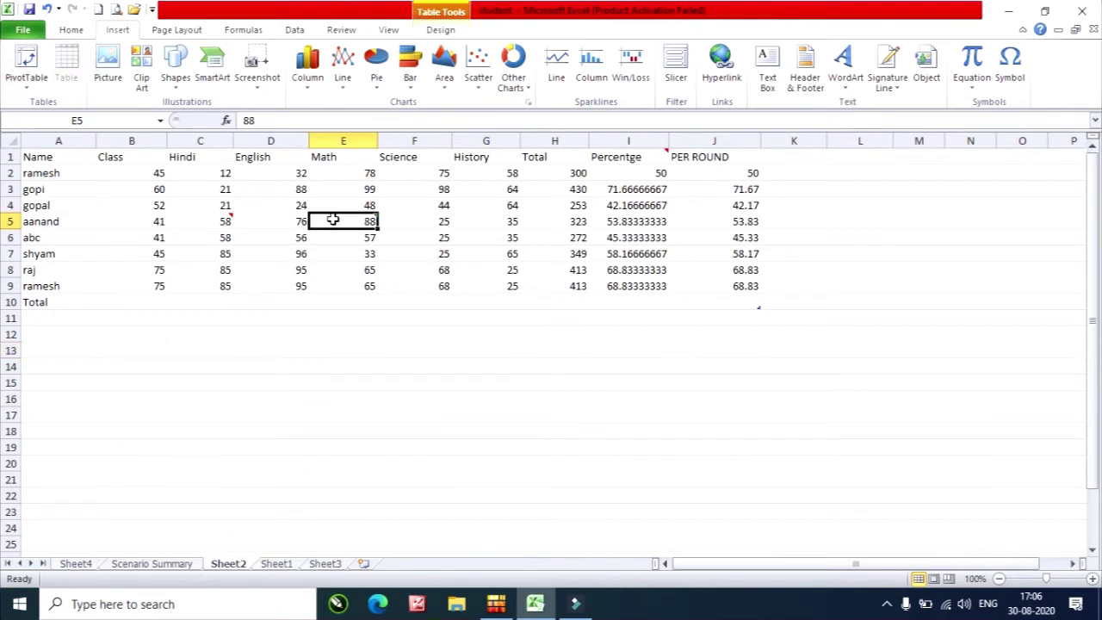
{"action": "left_click", "coordinate": [176, 203]}
{"action": "left_click", "coordinate": [291, 382]}
{"action": "left_click", "coordinate": [399, 200]}
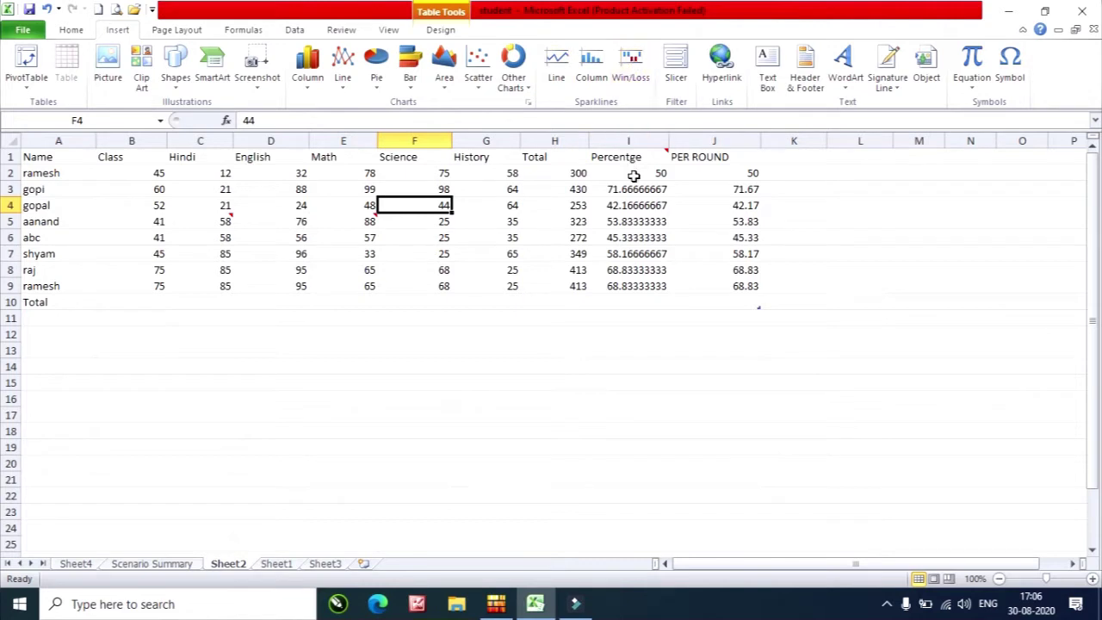
Insert a line sparkline in I16 from the Science marks F1:F9.
{"action": "left_click", "coordinate": [641, 395]}
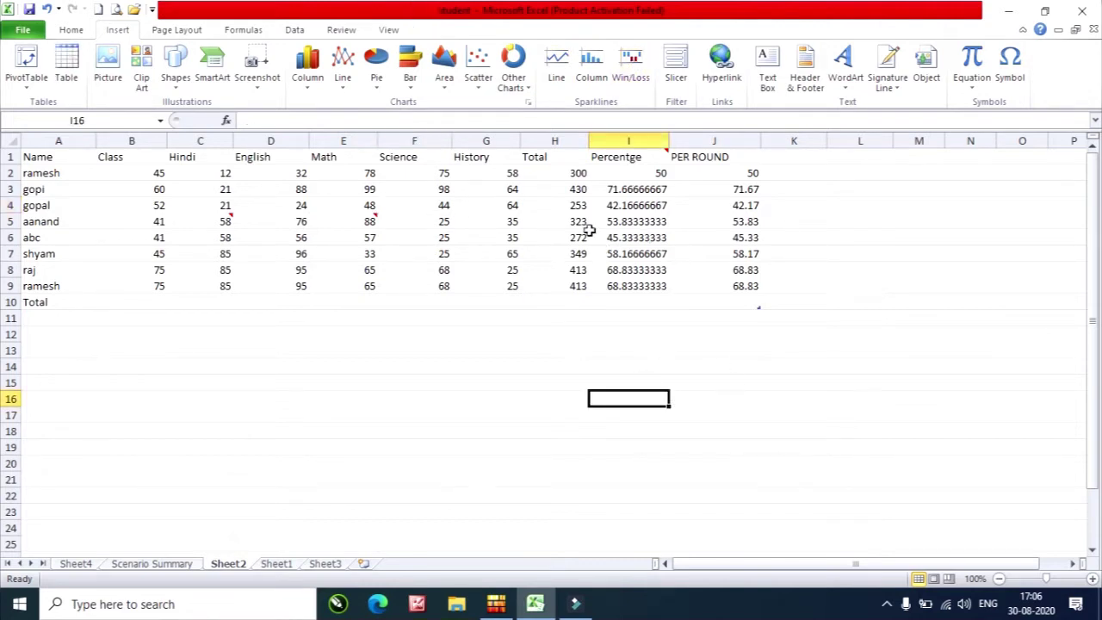
{"action": "left_click", "coordinate": [558, 69]}
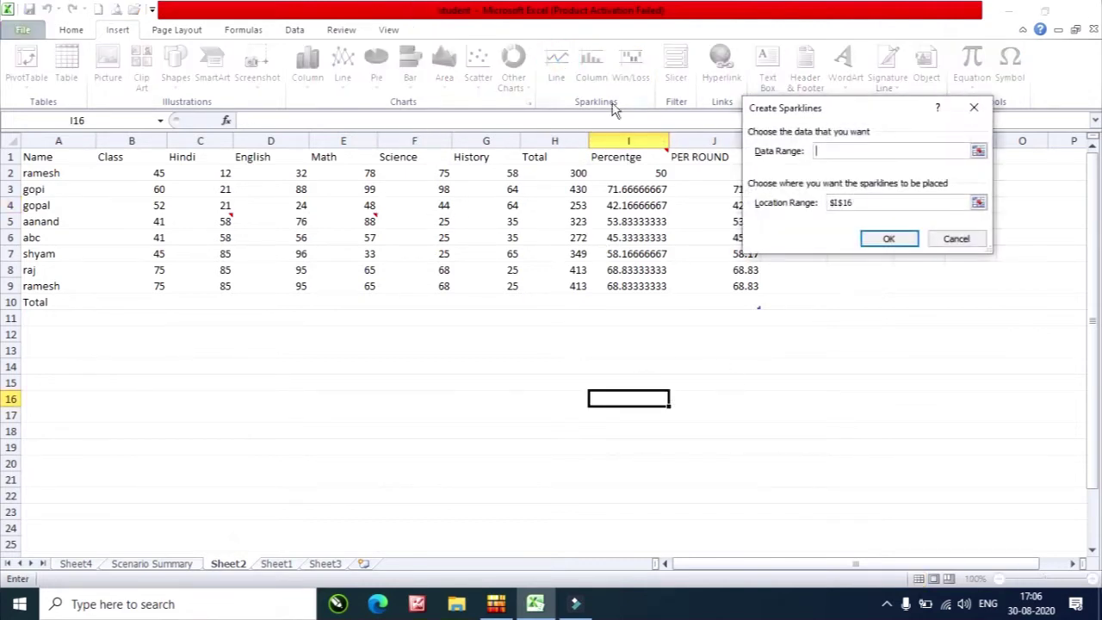
{"action": "left_click_drag", "start_coordinate": [417, 164], "coordinate": [428, 289]}
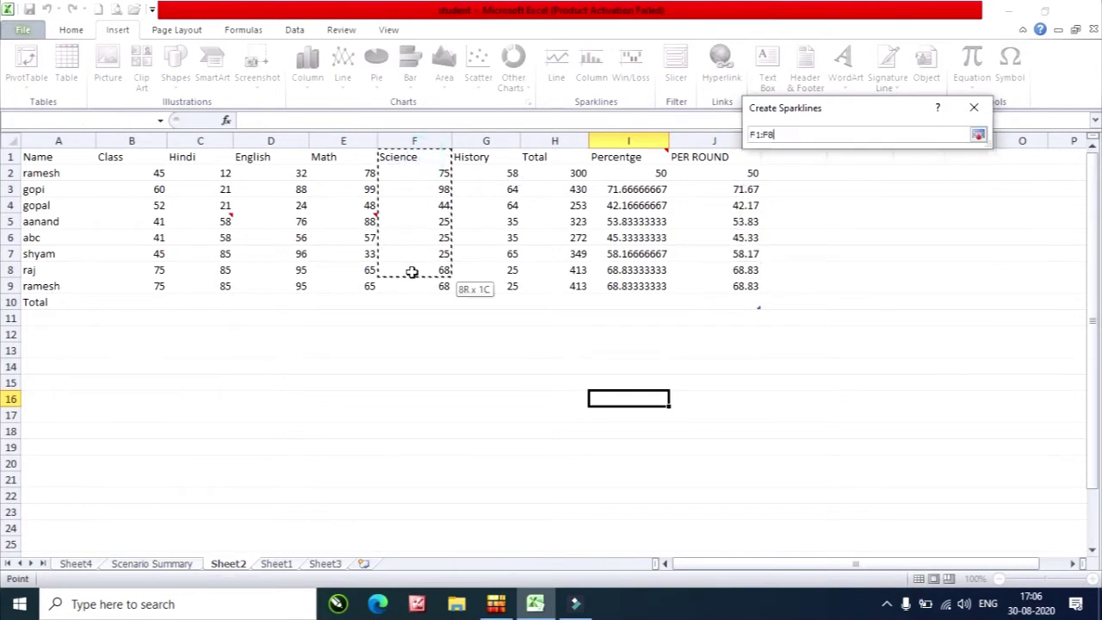
{"action": "left_click", "coordinate": [888, 244]}
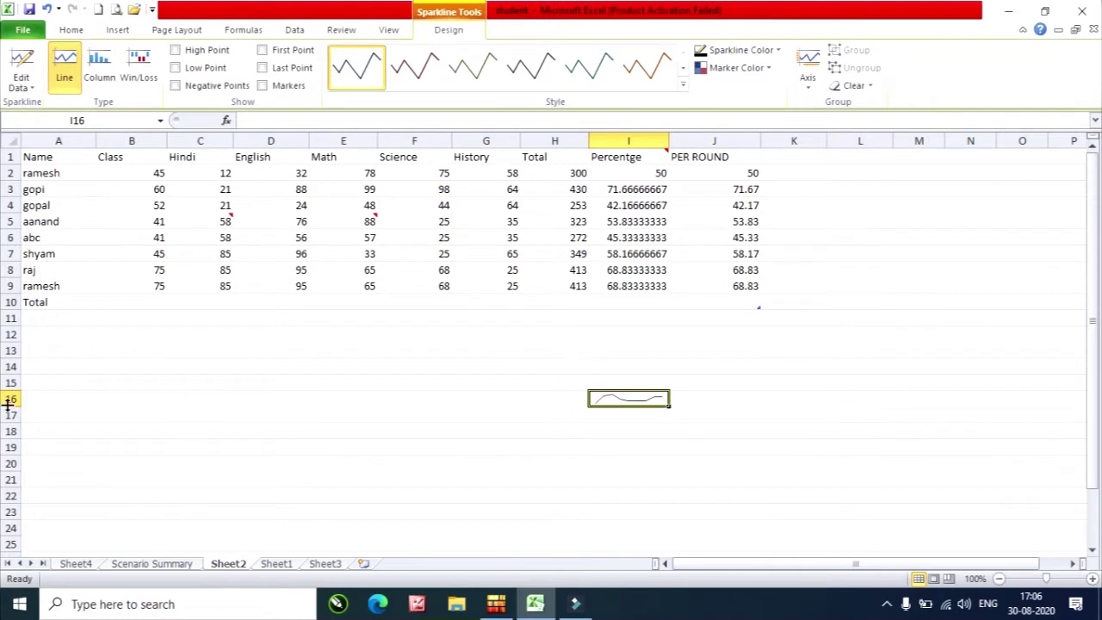
Enlarge row 16 and column I and apply the fifth sparkline style.
{"action": "left_click_drag", "start_coordinate": [9, 408], "coordinate": [8, 427]}
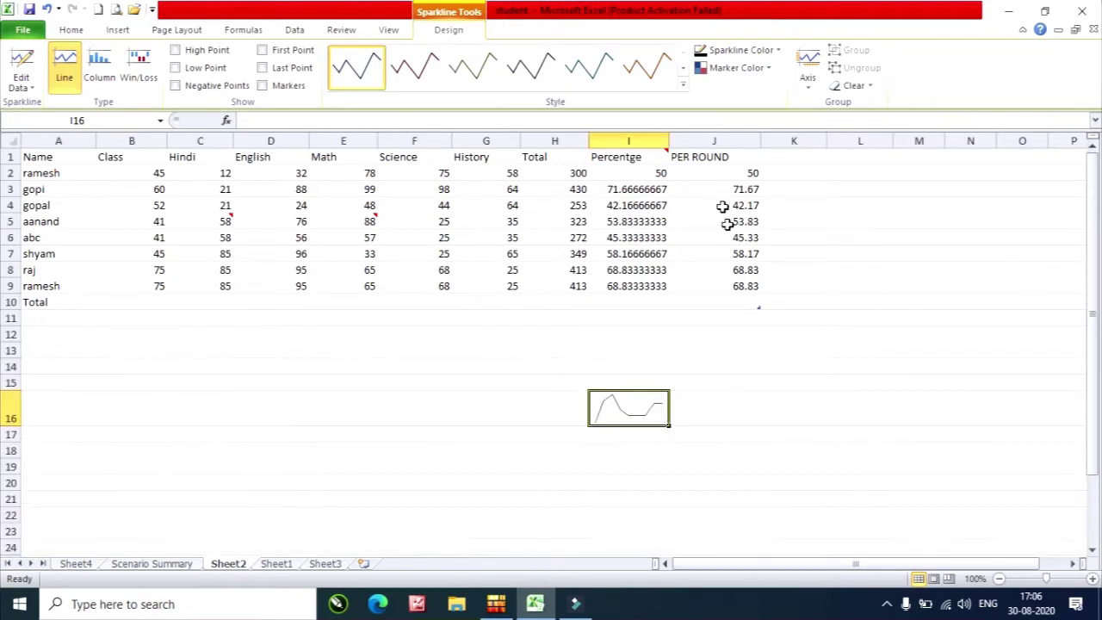
{"action": "left_click_drag", "start_coordinate": [673, 141], "coordinate": [713, 141]}
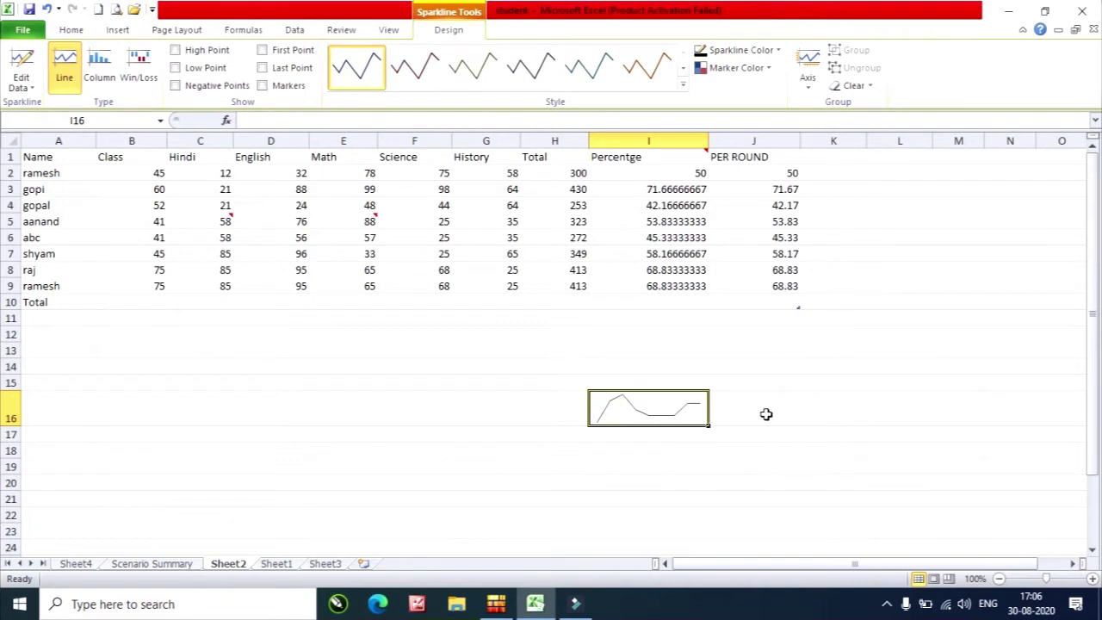
{"action": "left_click", "coordinate": [593, 69]}
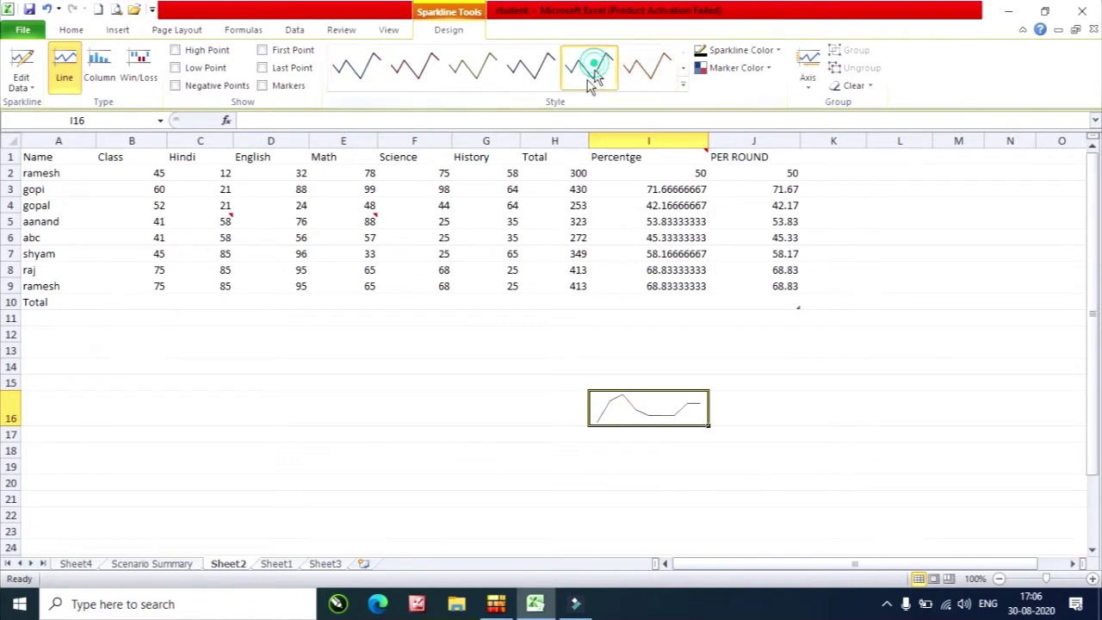
{"action": "left_click", "coordinate": [404, 405]}
{"action": "left_click", "coordinate": [129, 30]}
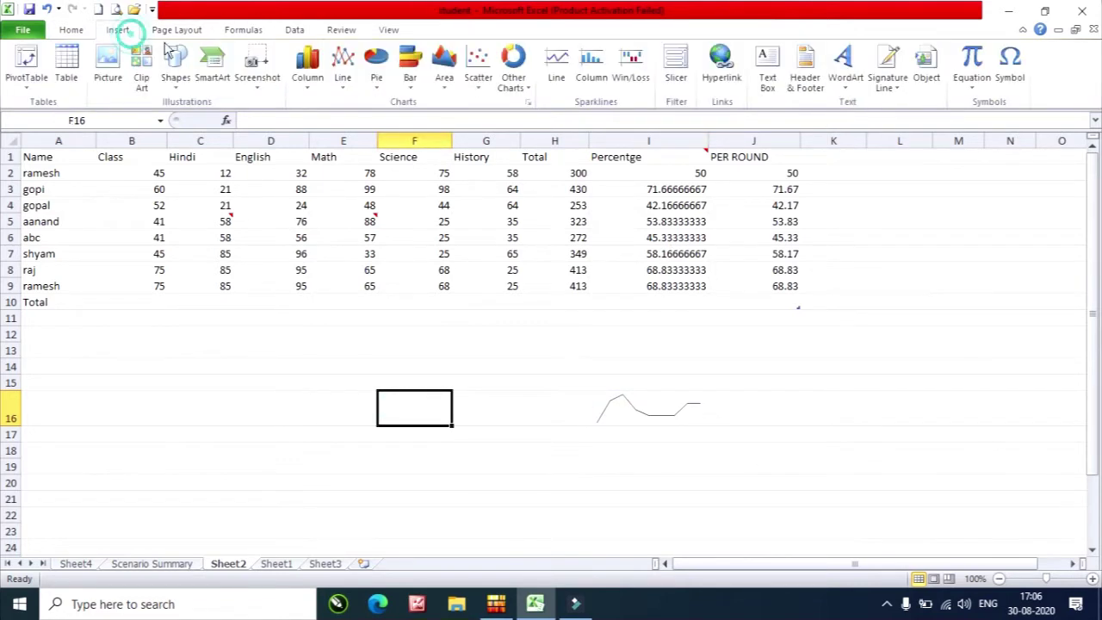
Insert a column sparkline in F16 from the Math marks E1:E9.
{"action": "left_click", "coordinate": [591, 74]}
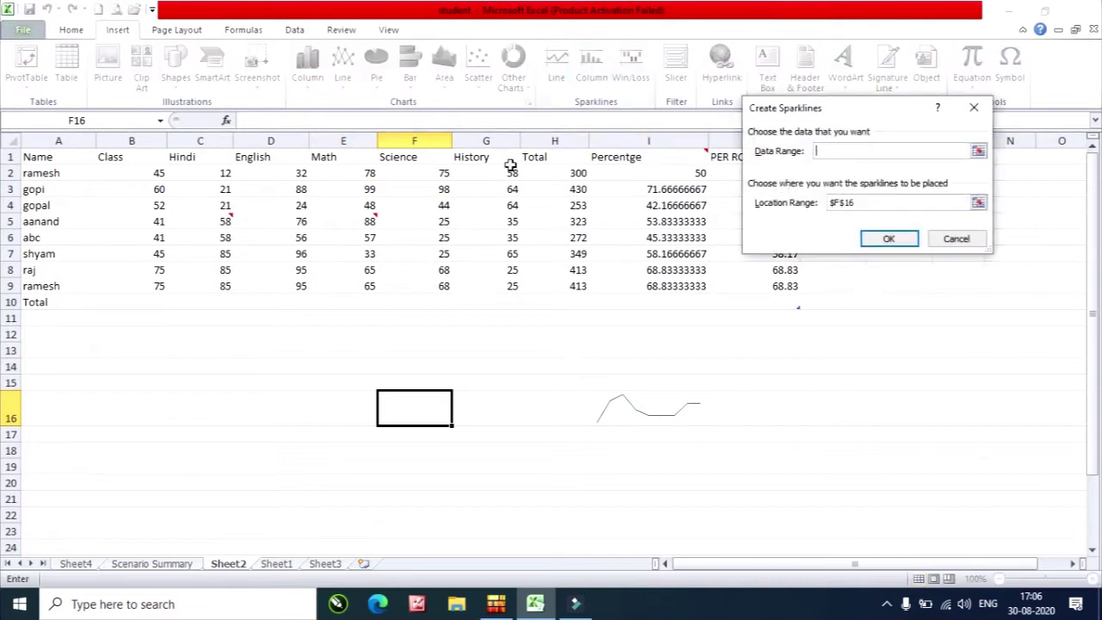
{"action": "left_click_drag", "start_coordinate": [336, 156], "coordinate": [377, 277]}
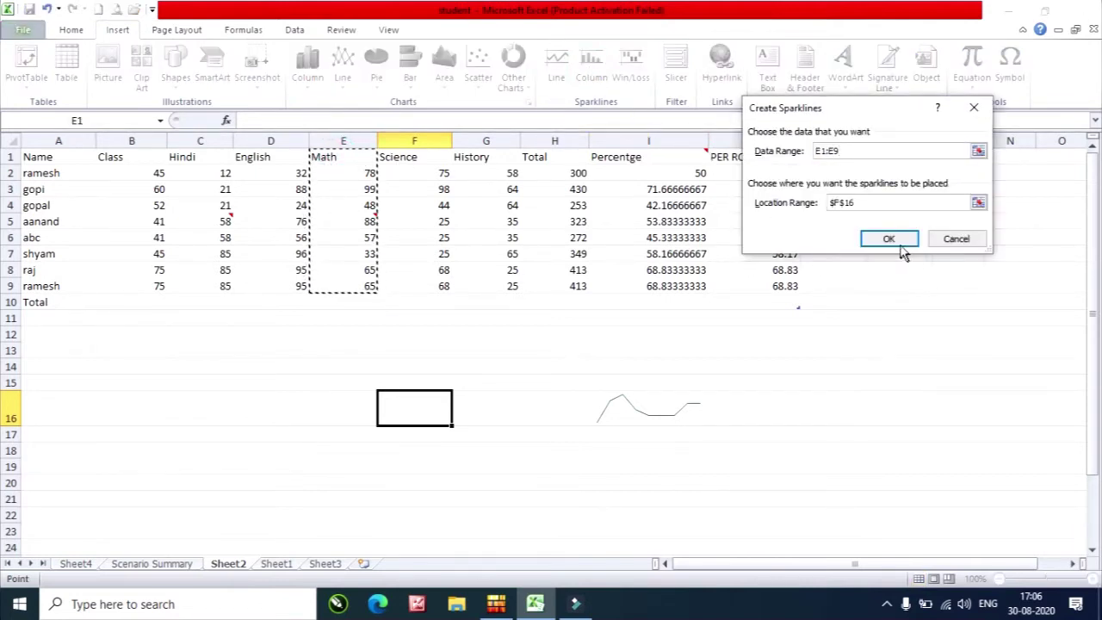
{"action": "left_click", "coordinate": [900, 245]}
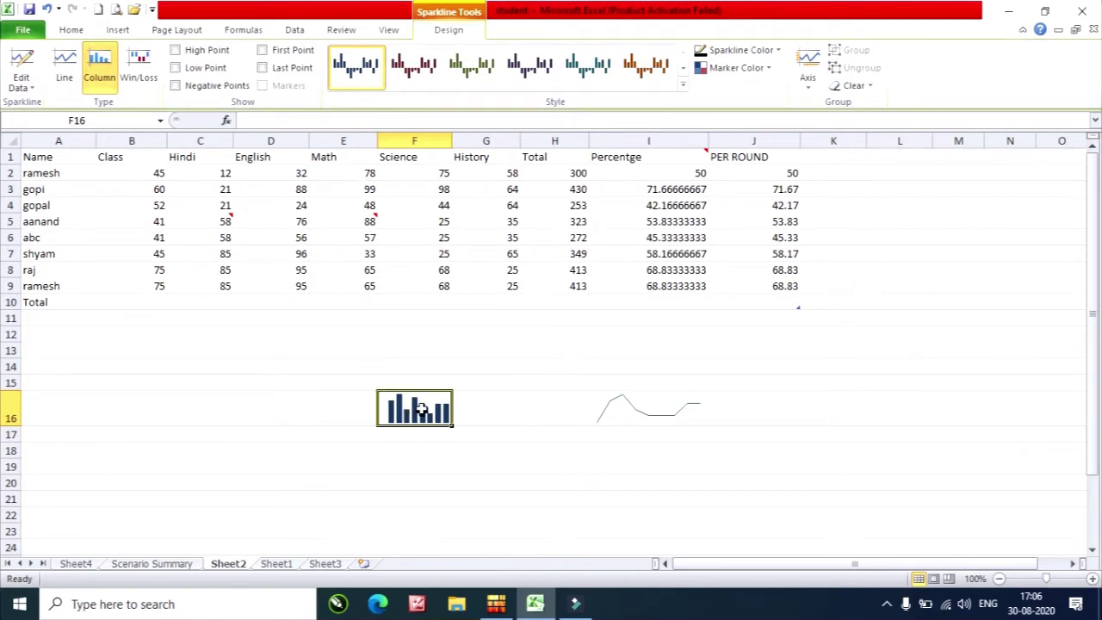
{"action": "left_click", "coordinate": [836, 411]}
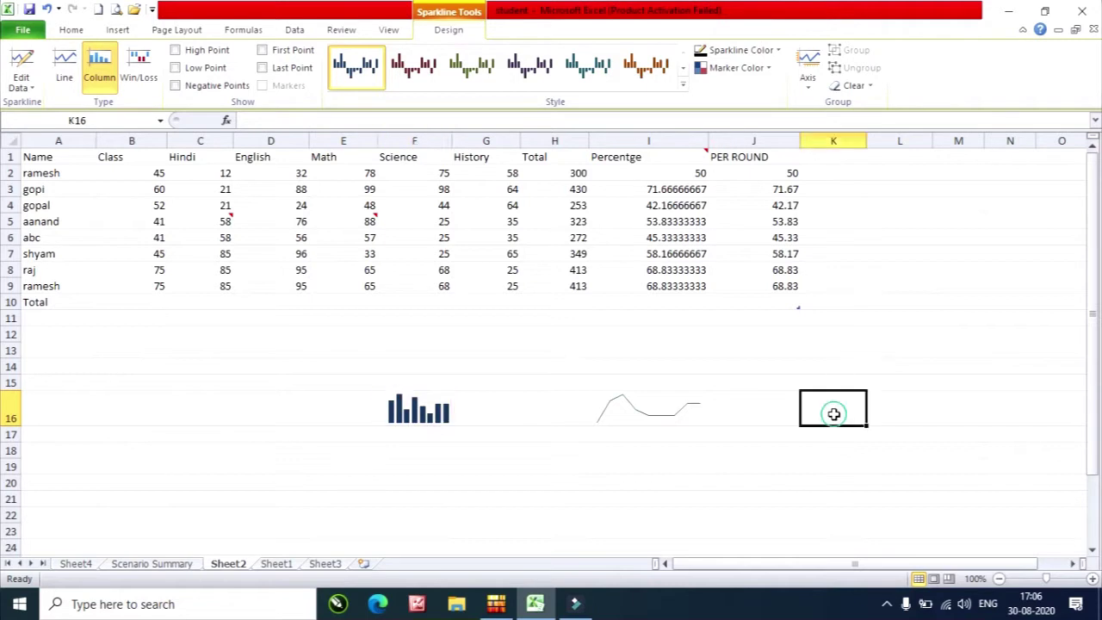
{"action": "left_click", "coordinate": [117, 30]}
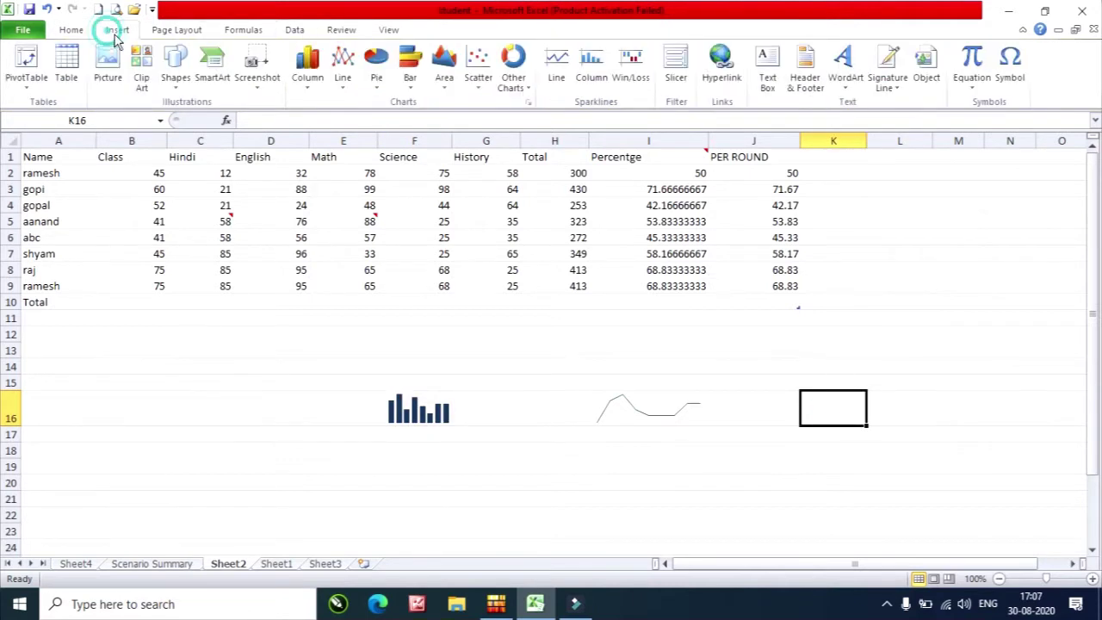
Insert a win/loss sparkline in K16 from the Hindi marks C2:C9.
{"action": "left_click", "coordinate": [638, 88]}
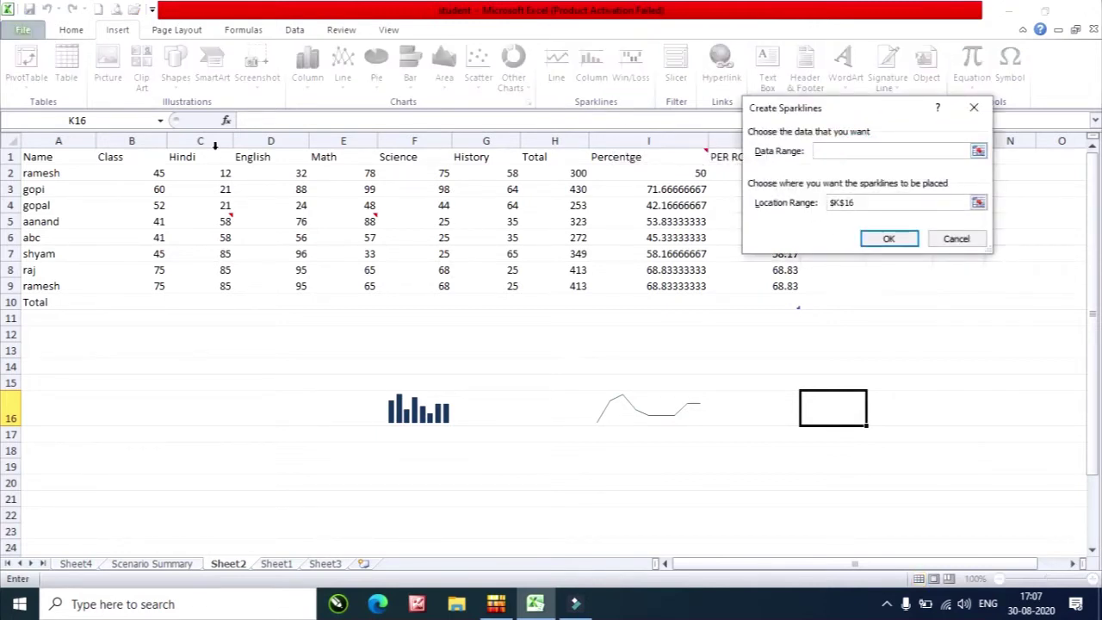
{"action": "left_click_drag", "start_coordinate": [213, 172], "coordinate": [215, 286]}
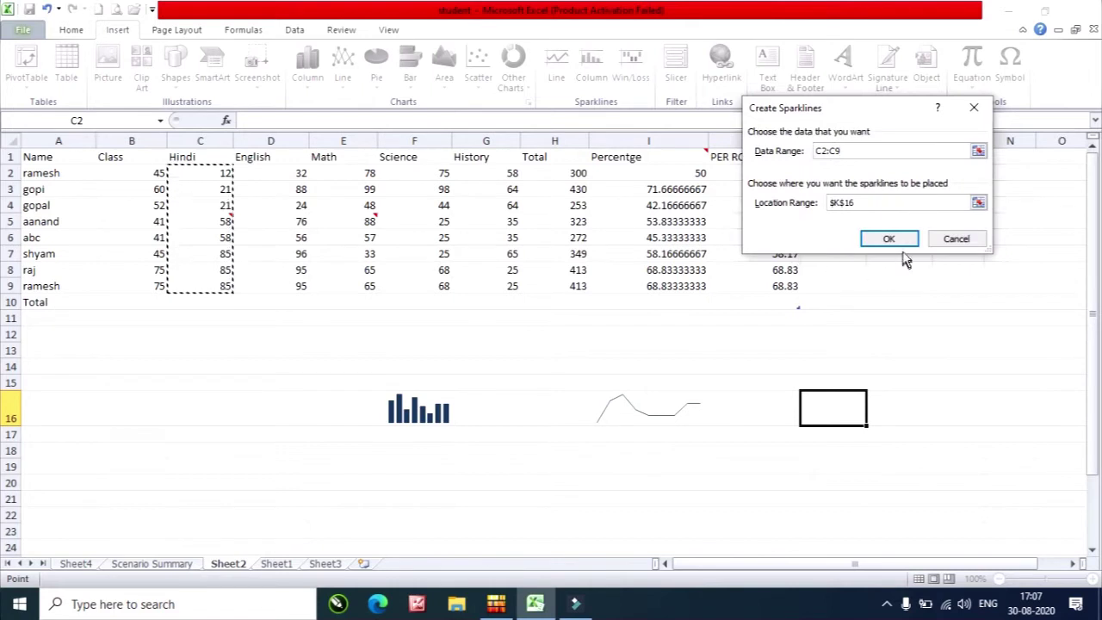
{"action": "left_click", "coordinate": [894, 239]}
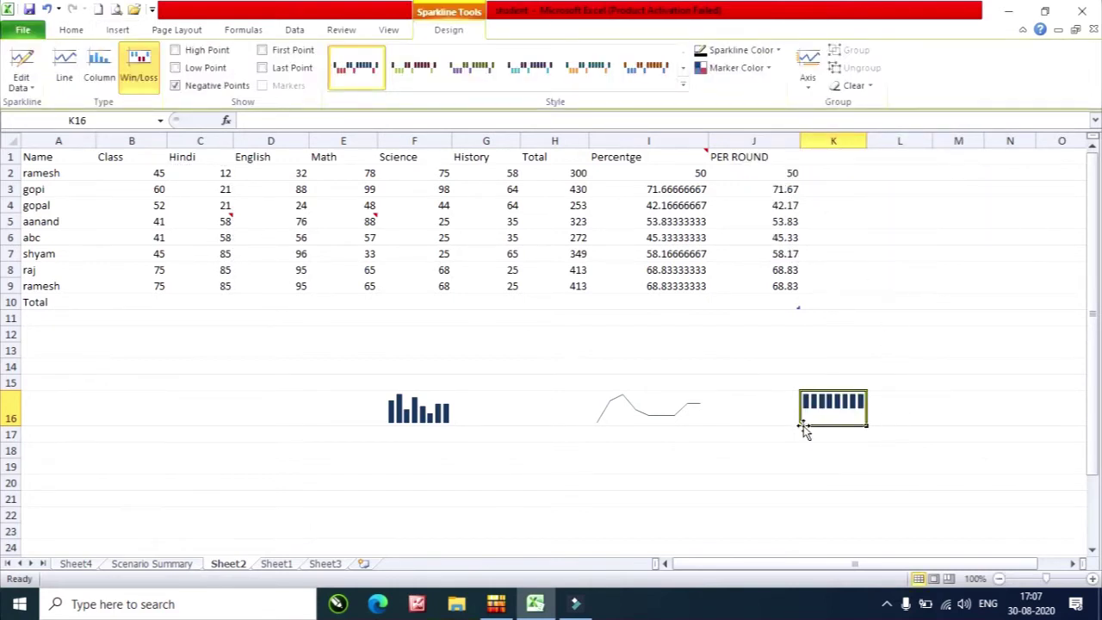
{"action": "left_click", "coordinate": [210, 204]}
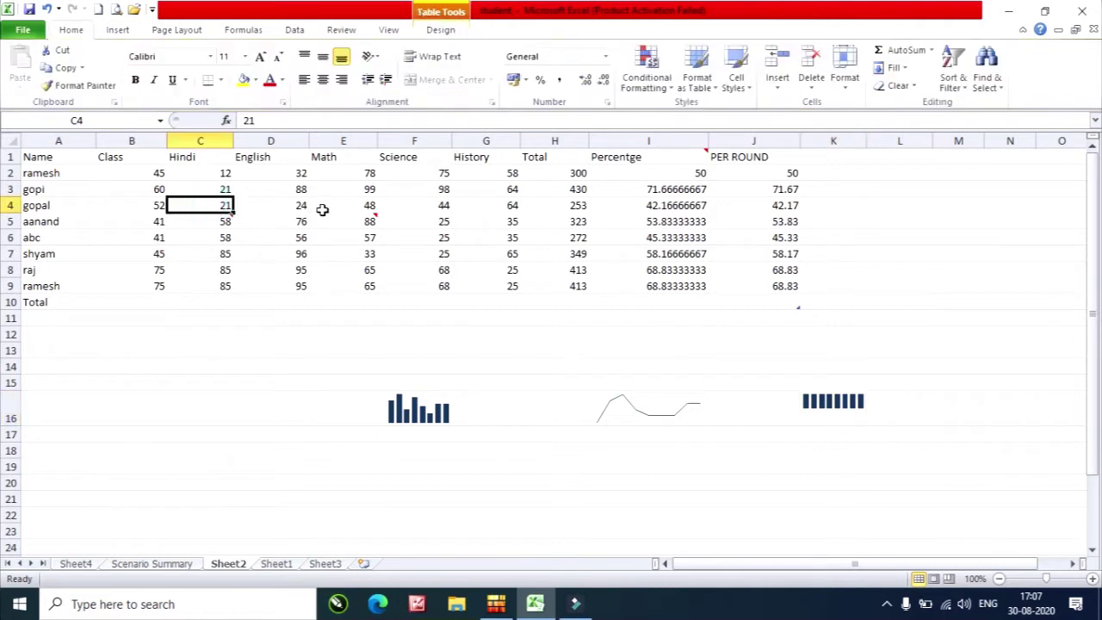
Enter negative Hindi marks: -33 in C4 and -99 in C7.
{"action": "type", "text": "-33"}
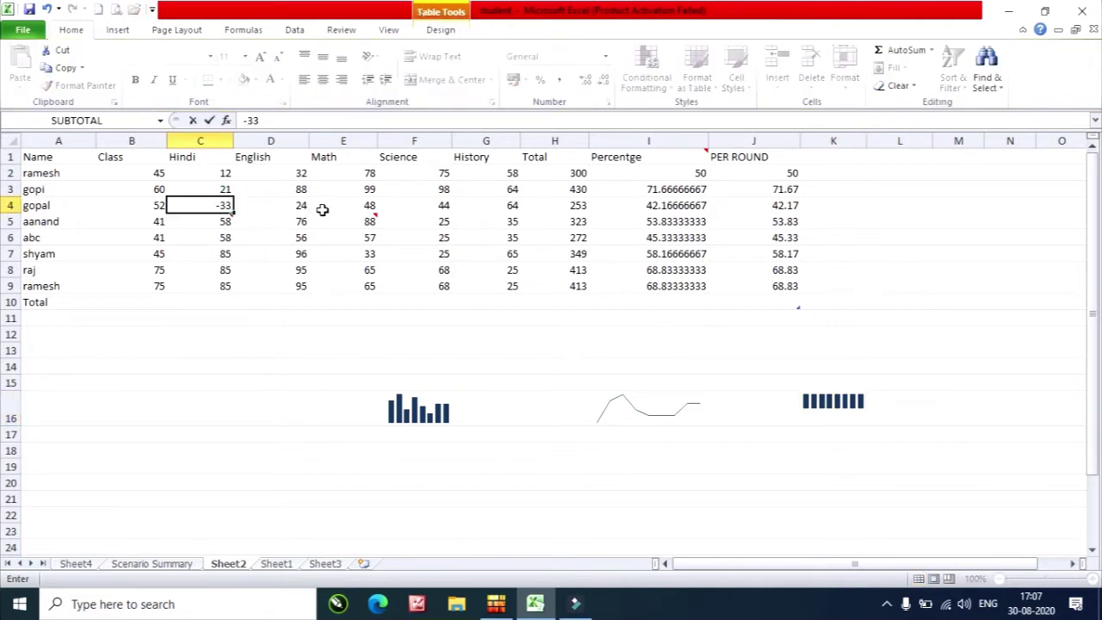
{"action": "key", "text": "Return"}
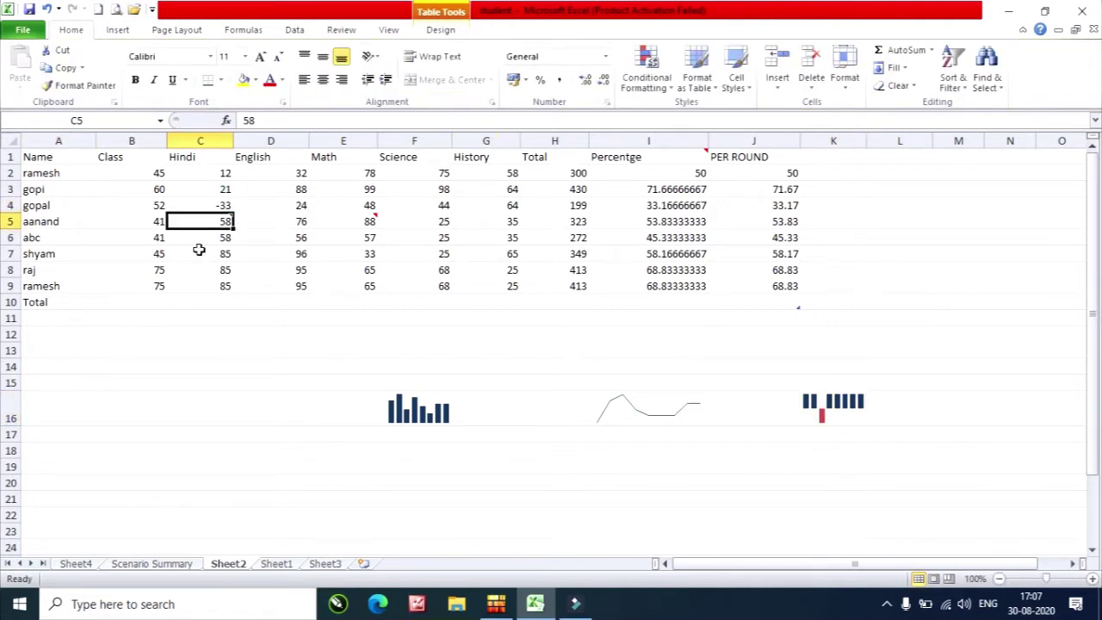
{"action": "left_click", "coordinate": [199, 249]}
{"action": "type", "text": "-99"}
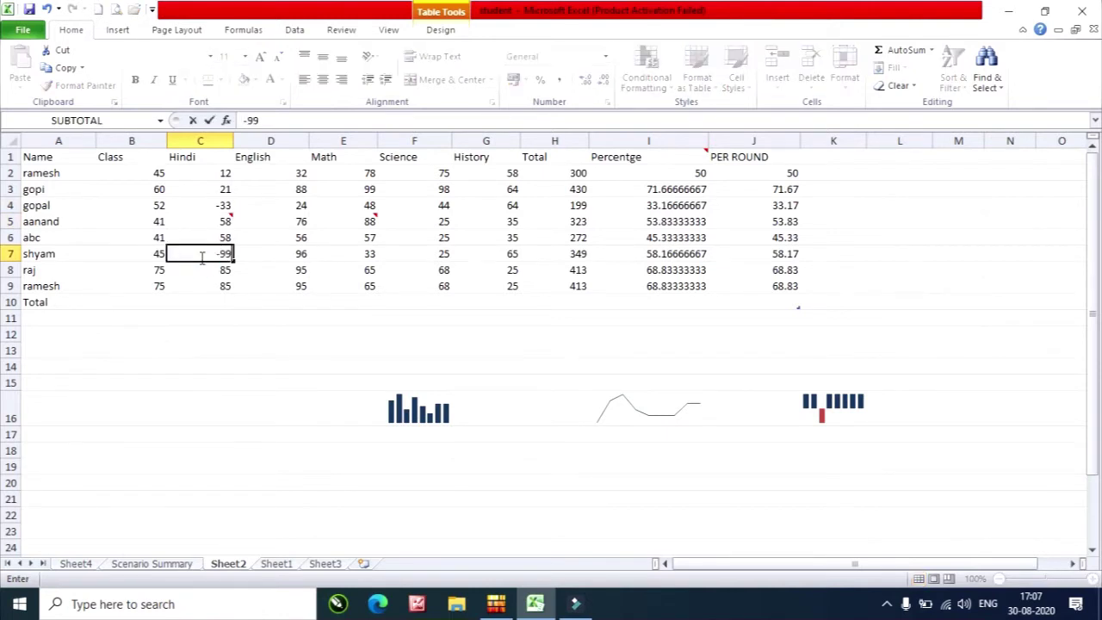
{"action": "key", "text": "Return"}
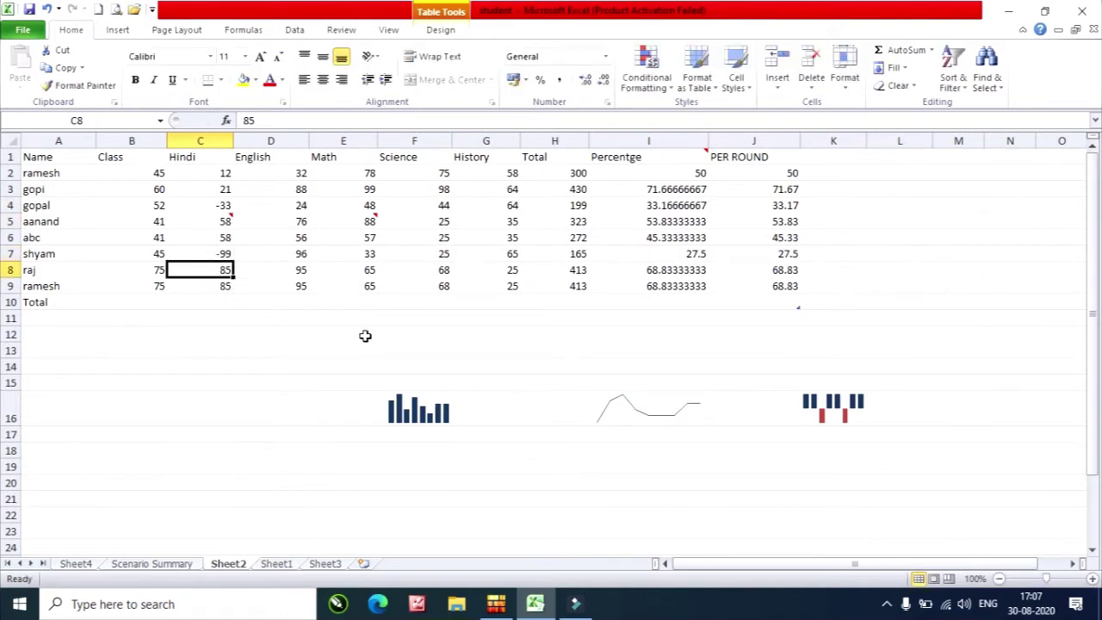
Check the three sparklines, then undo the negative marks and the sparkline with Ctrl+Z.
{"action": "left_click", "coordinate": [832, 403]}
{"action": "left_click", "coordinate": [678, 410]}
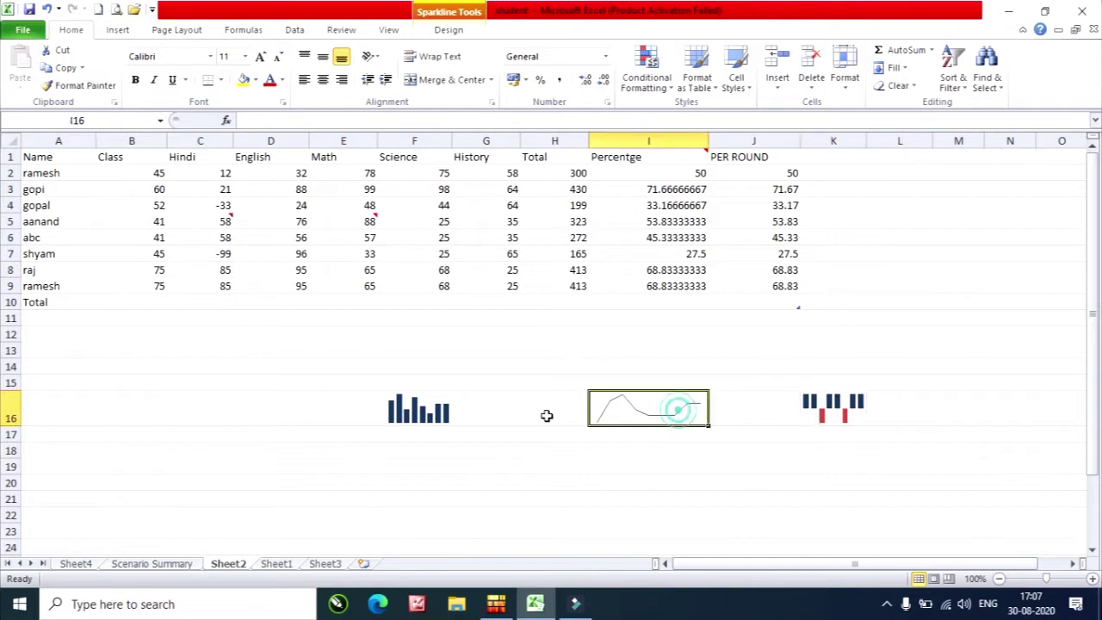
{"action": "left_click", "coordinate": [418, 410]}
{"action": "left_click", "coordinate": [659, 414]}
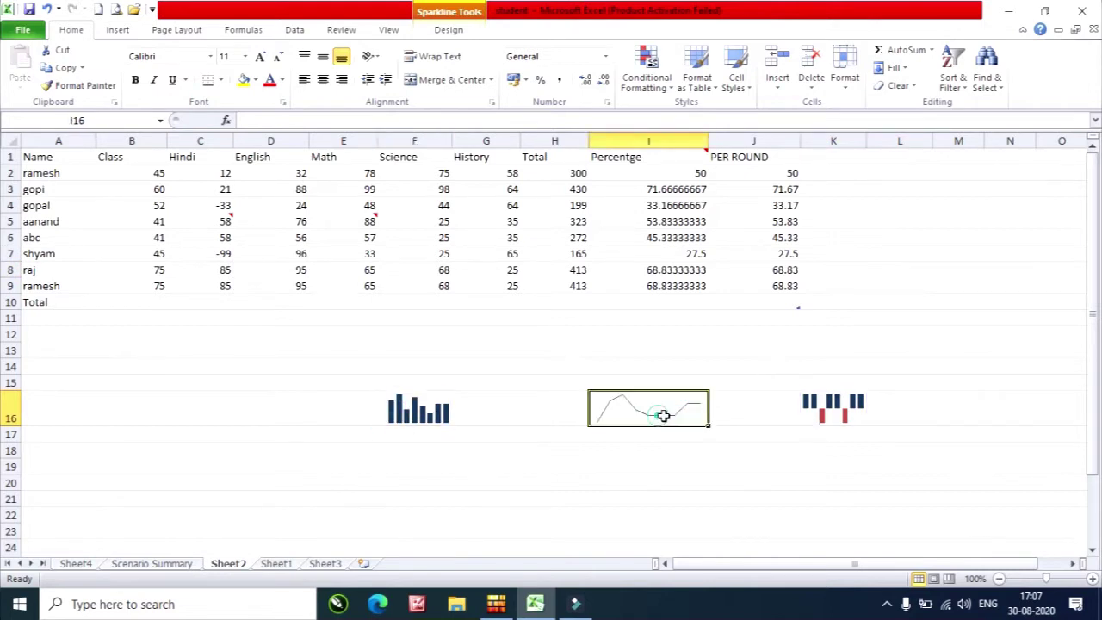
{"action": "left_click", "coordinate": [851, 407]}
{"action": "key", "text": "ctrl+z"}
{"action": "key", "text": "ctrl+z"}
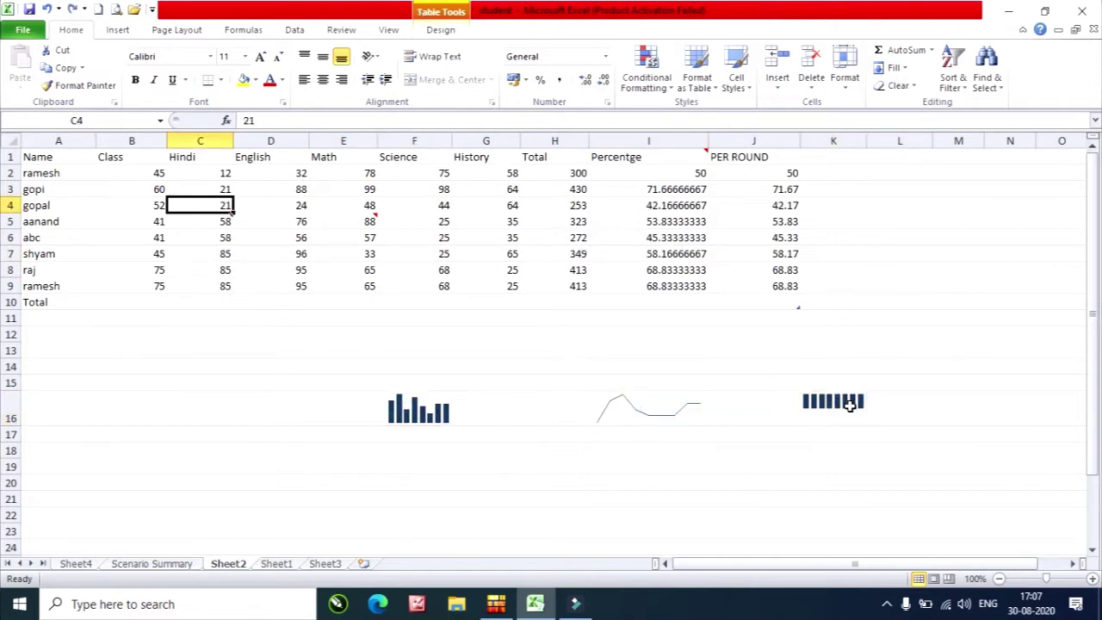
{"action": "key", "text": "ctrl+z"}
{"action": "key", "text": "ctrl+z"}
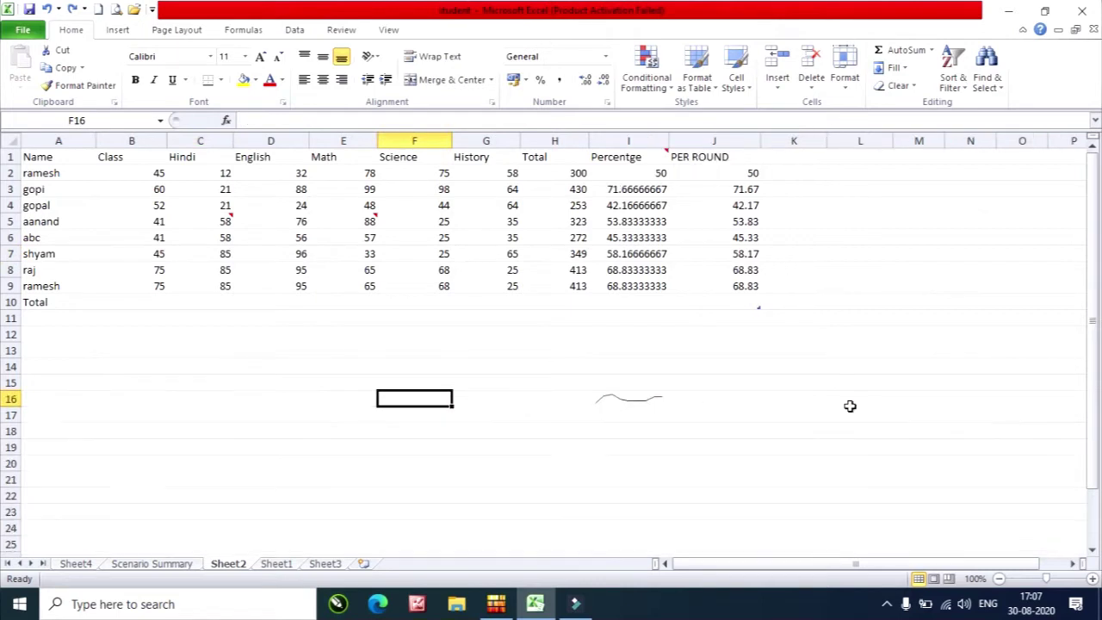
{"action": "key", "text": "ctrl+z"}
{"action": "left_click", "coordinate": [491, 351]}
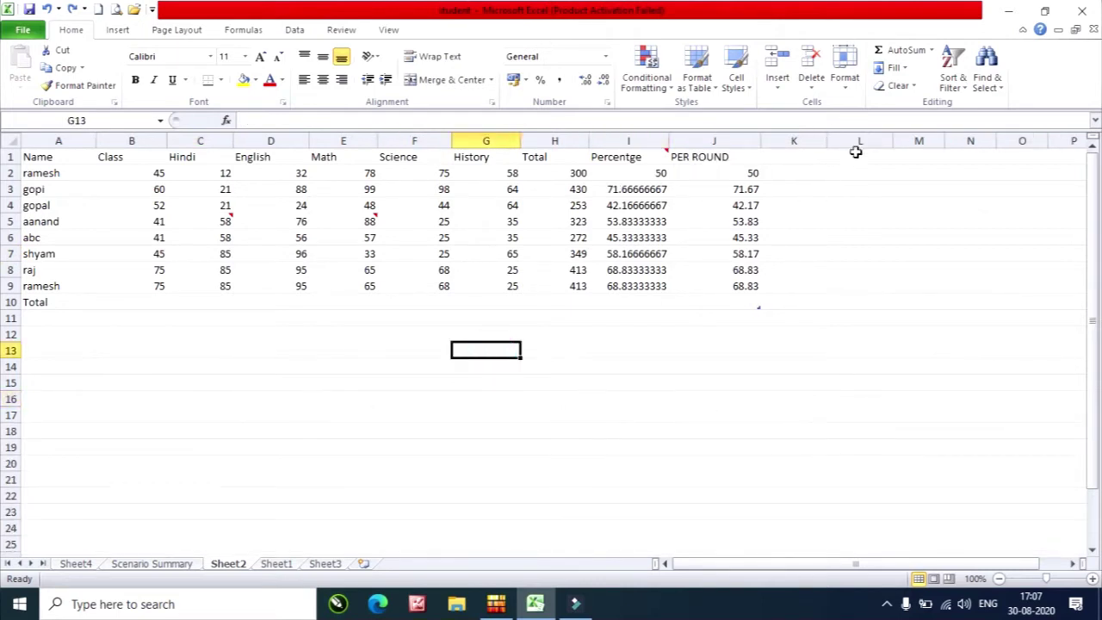
Show the Insert ribbon and go to its Signature Line command in the Text group.
{"action": "left_click", "coordinate": [110, 32]}
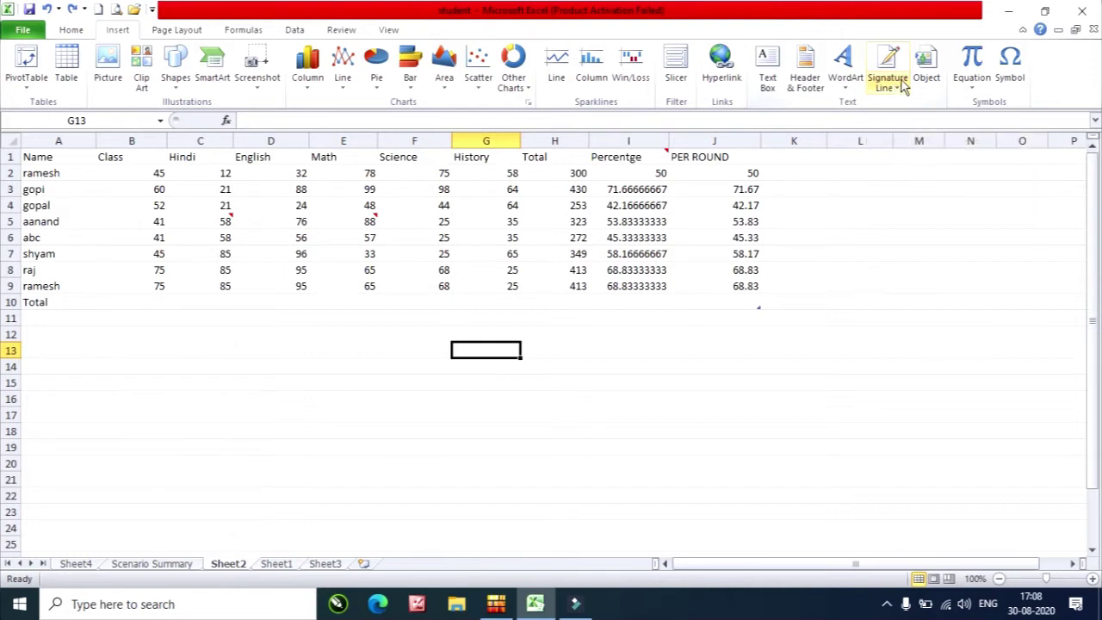
{"action": "left_click", "coordinate": [878, 266]}
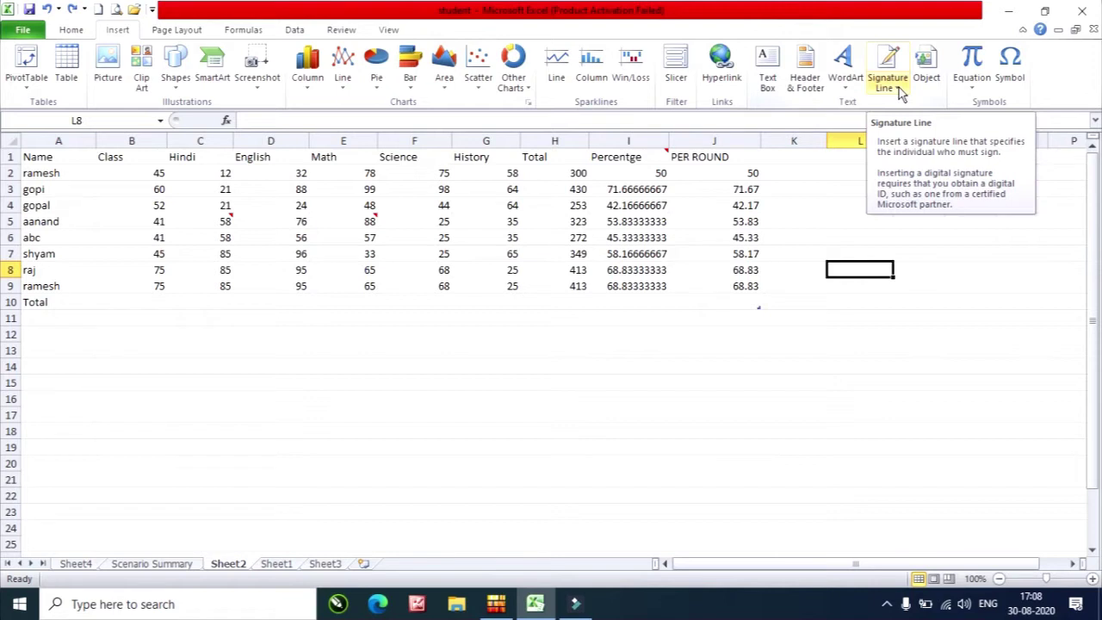
{"action": "left_click", "coordinate": [900, 91]}
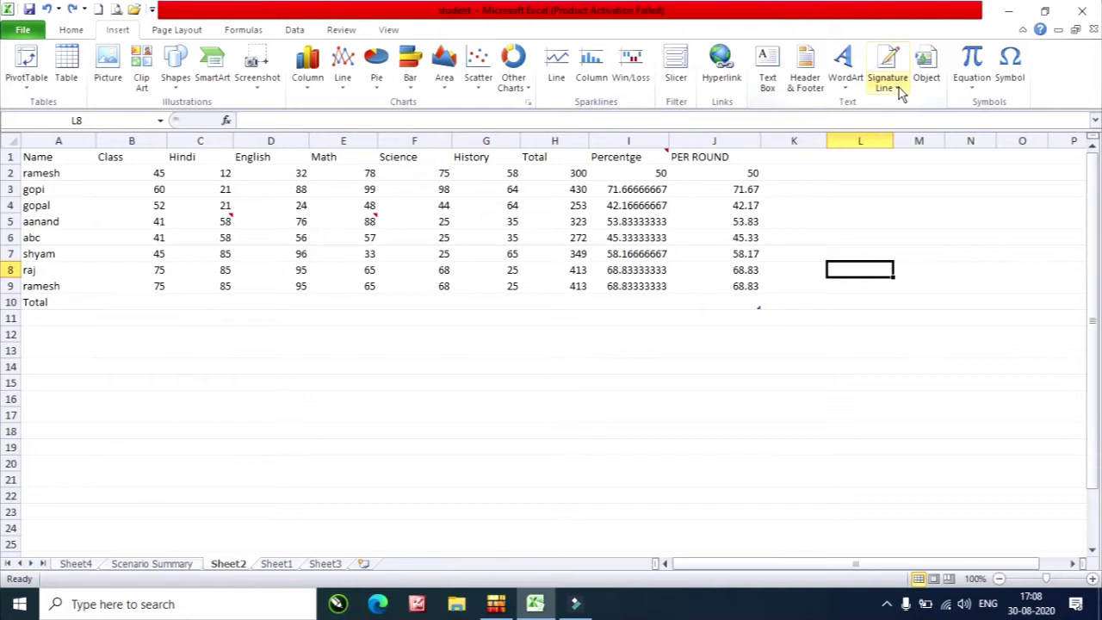
{"action": "left_click", "coordinate": [556, 346]}
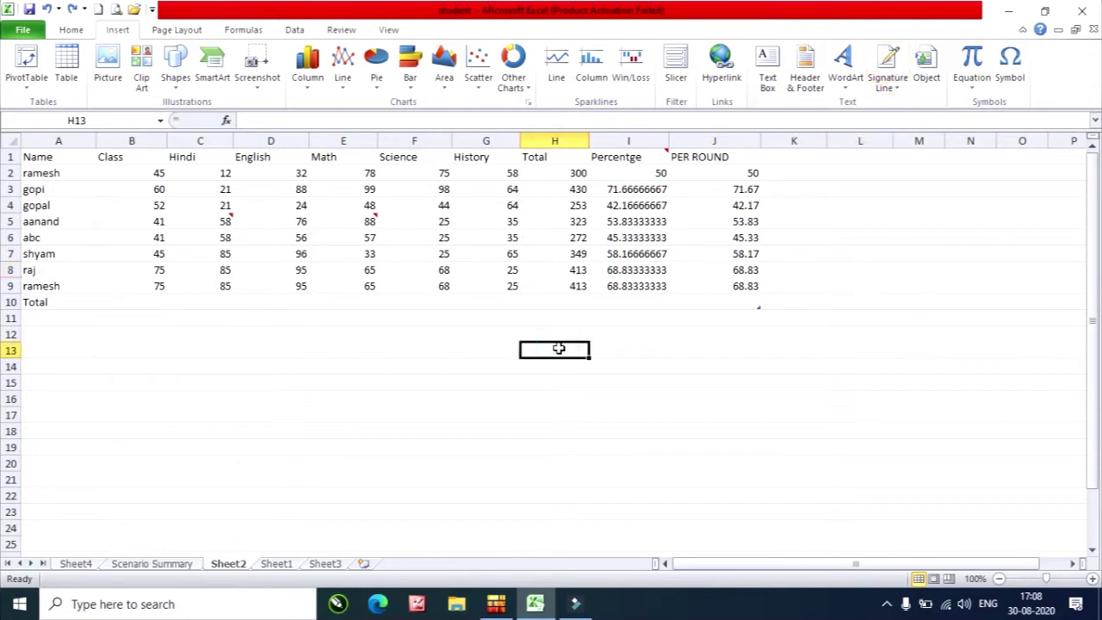
{"action": "left_click", "coordinate": [38, 156]}
{"action": "left_click_drag", "start_coordinate": [86, 164], "coordinate": [733, 296]}
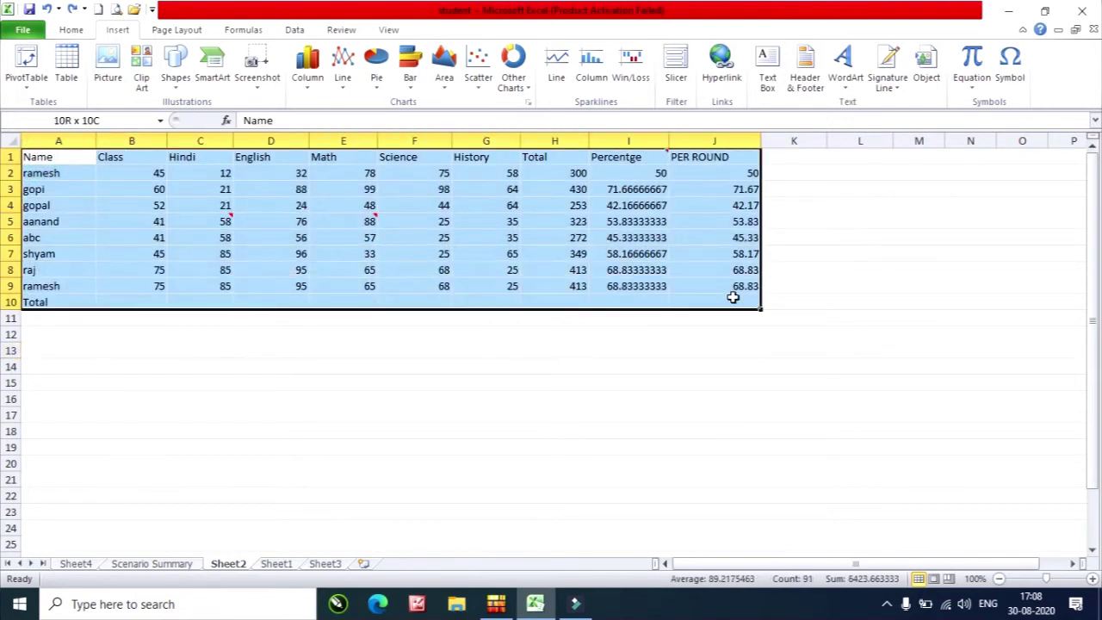
{"action": "left_click", "coordinate": [614, 384]}
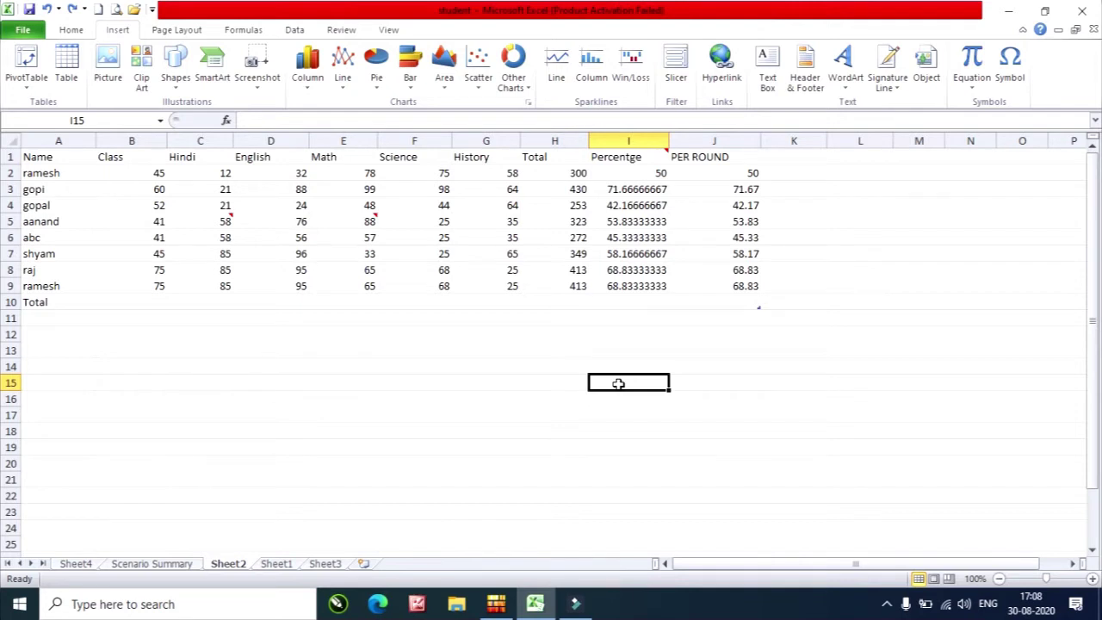
{"action": "left_click", "coordinate": [590, 336]}
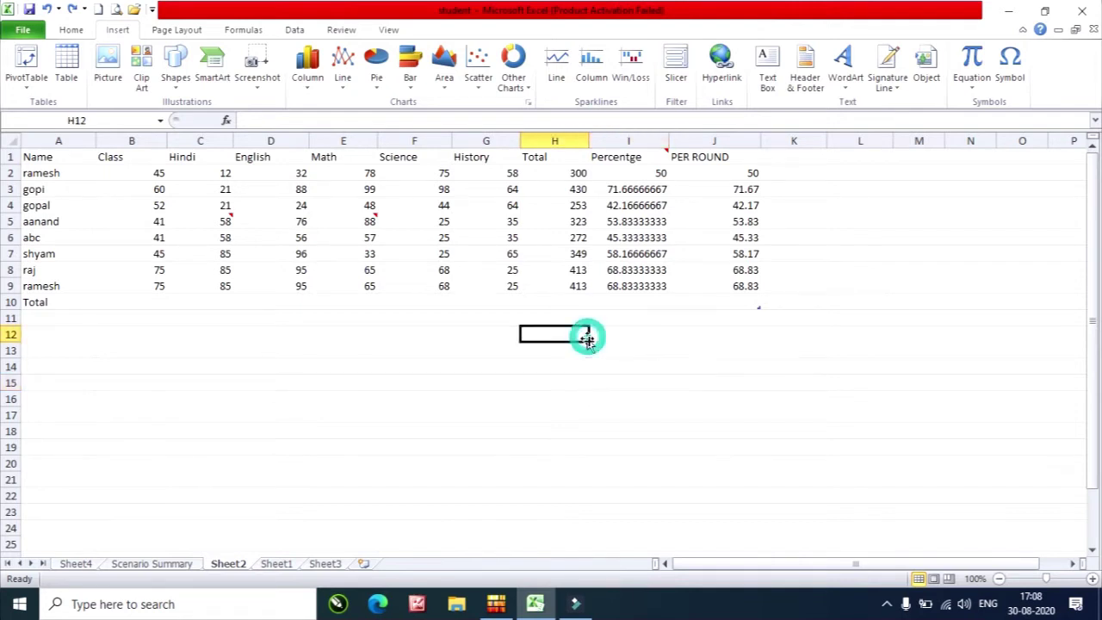
{"action": "left_click", "coordinate": [606, 379]}
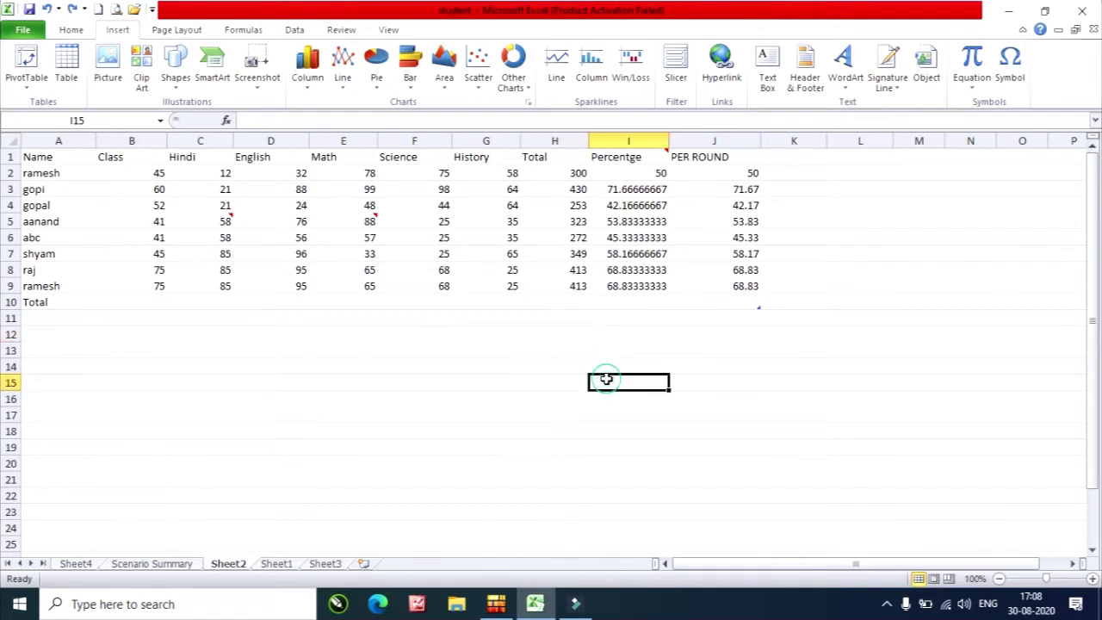
Insert a signature line with the suggested signer's name and the title Director.
{"action": "left_click", "coordinate": [891, 62]}
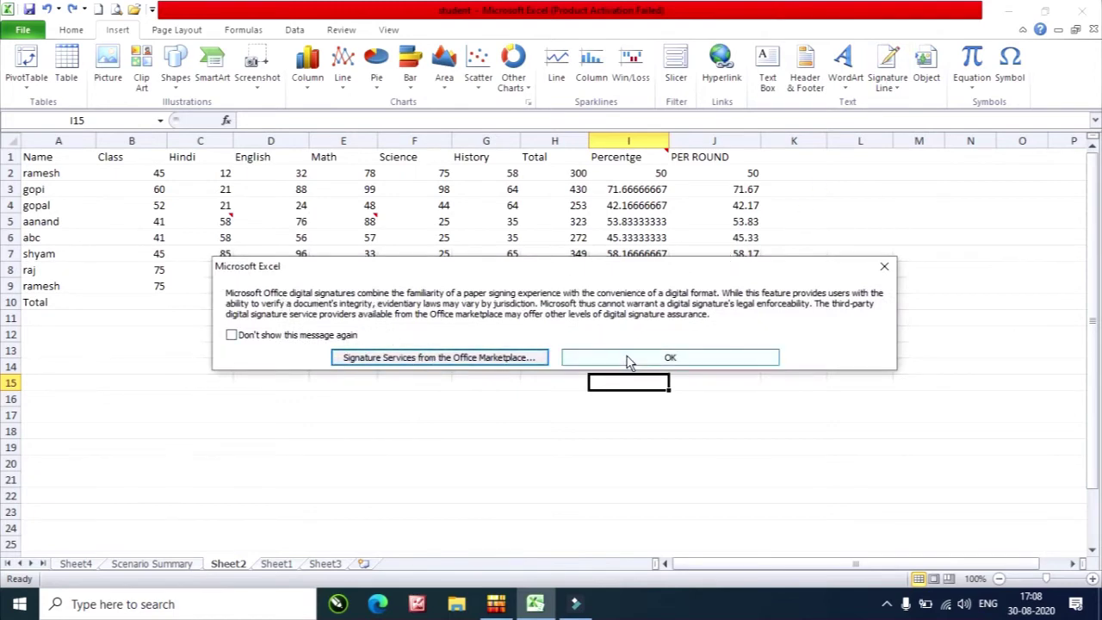
{"action": "left_click", "coordinate": [627, 356]}
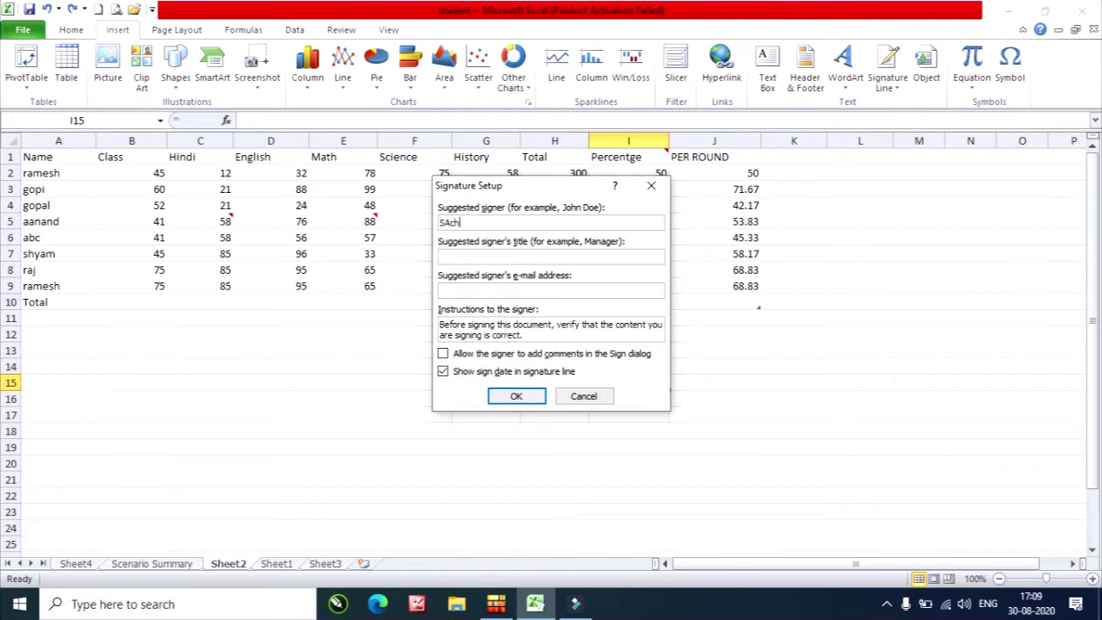
{"action": "left_click", "coordinate": [600, 256]}
{"action": "type", "text": "Director"}
{"action": "left_click", "coordinate": [445, 222]}
{"action": "key", "text": "Delete"}
{"action": "type", "text": "a"}
Add the signer's e-mail address, allow signer comments, and confirm the signature line.
{"action": "left_click", "coordinate": [509, 294]}
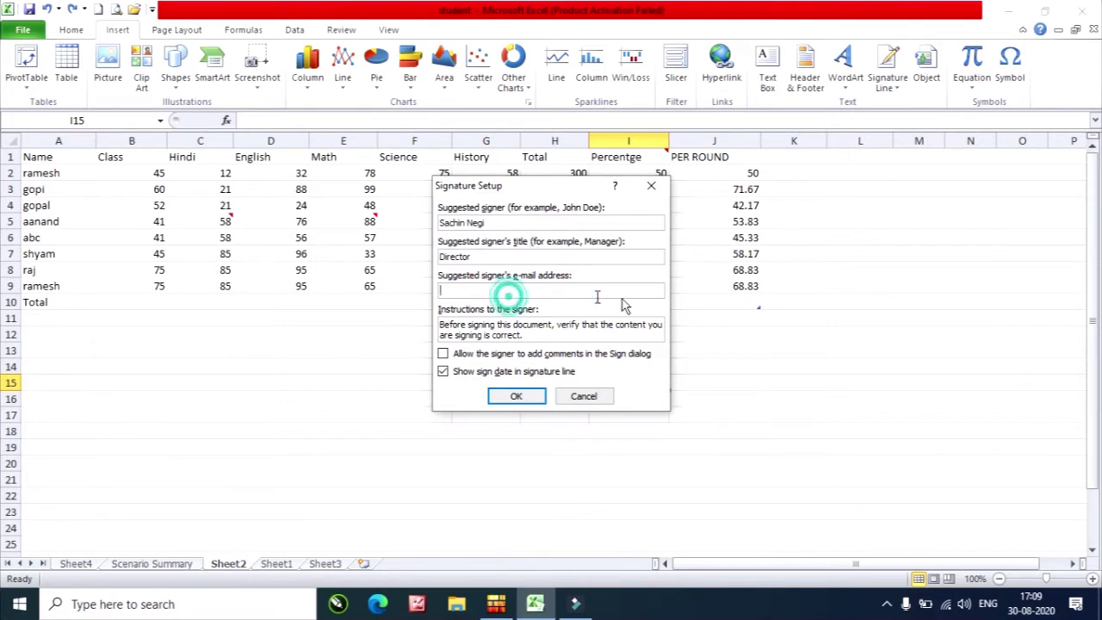
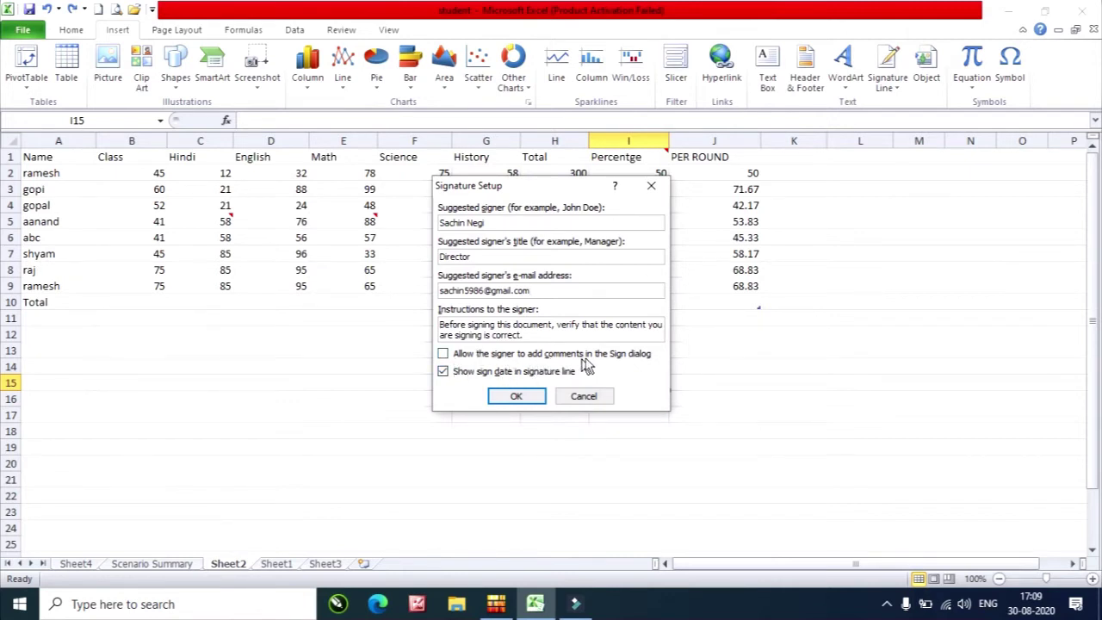
{"action": "left_click", "coordinate": [444, 354]}
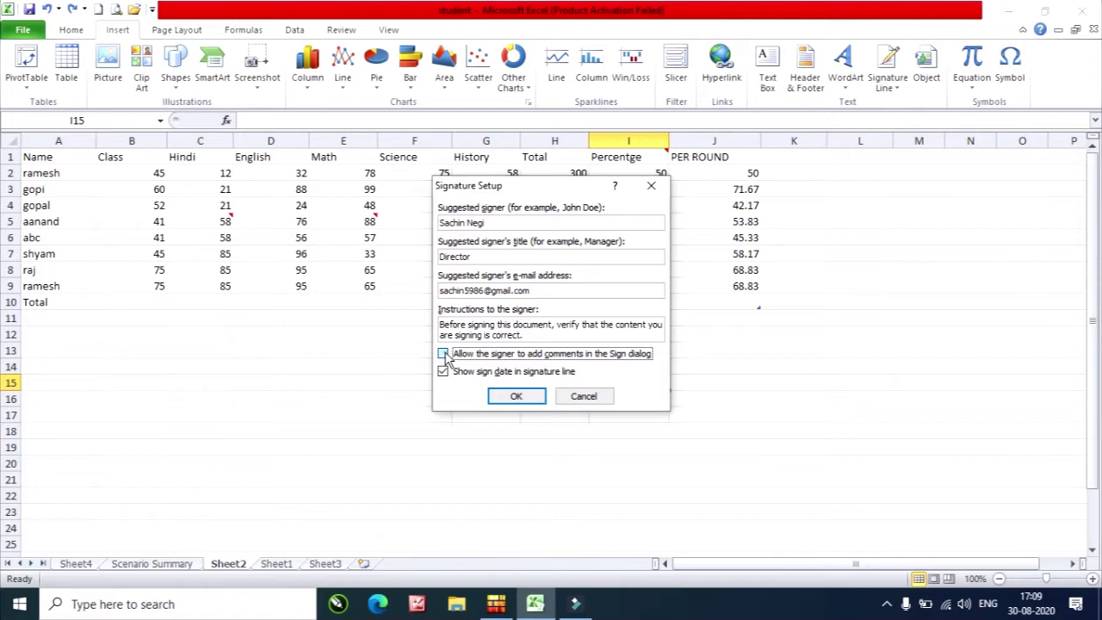
{"action": "left_click", "coordinate": [512, 396]}
Drag the signature line left beneath columns G–I and reselect it.
{"action": "left_click", "coordinate": [654, 403]}
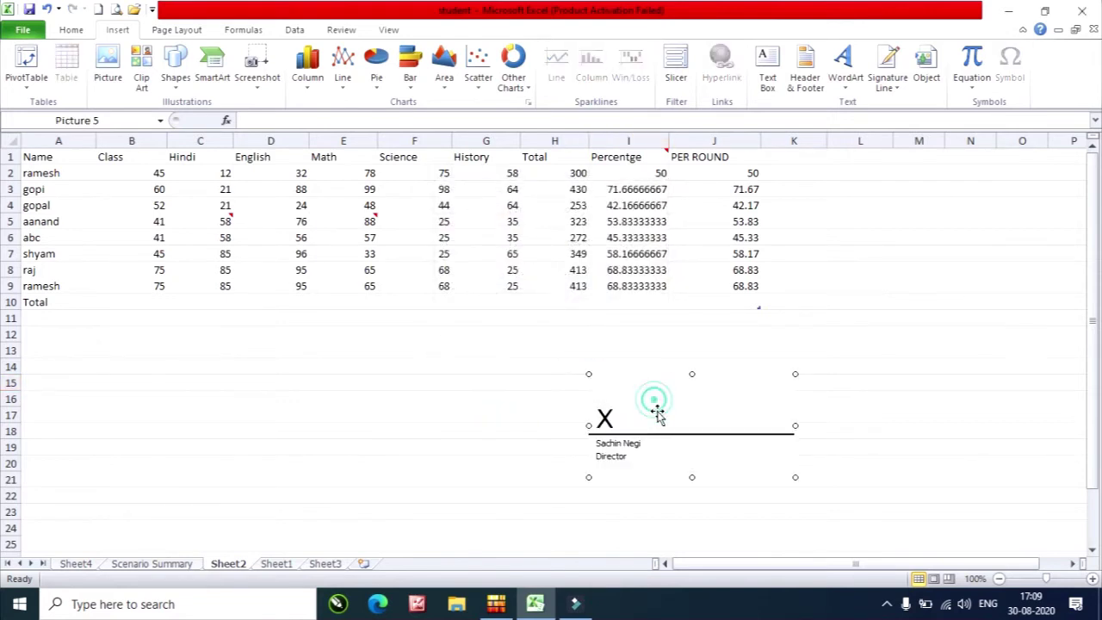
{"action": "left_click_drag", "start_coordinate": [663, 414], "coordinate": [531, 415]}
{"action": "left_click", "coordinate": [555, 304]}
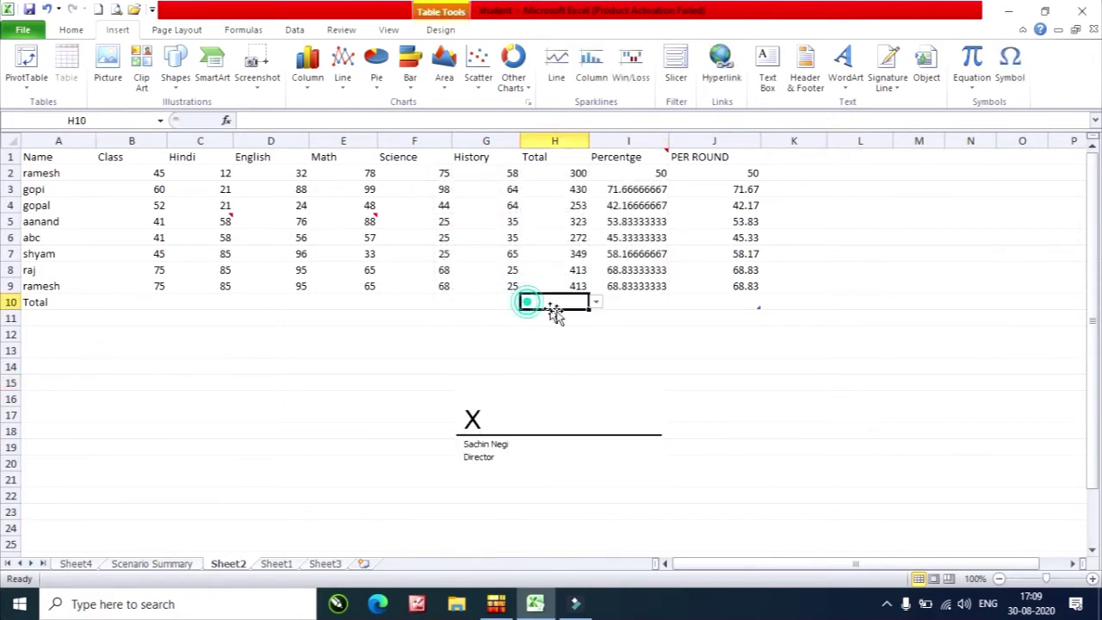
{"action": "type", "text": "f"}
{"action": "left_click", "coordinate": [794, 334]}
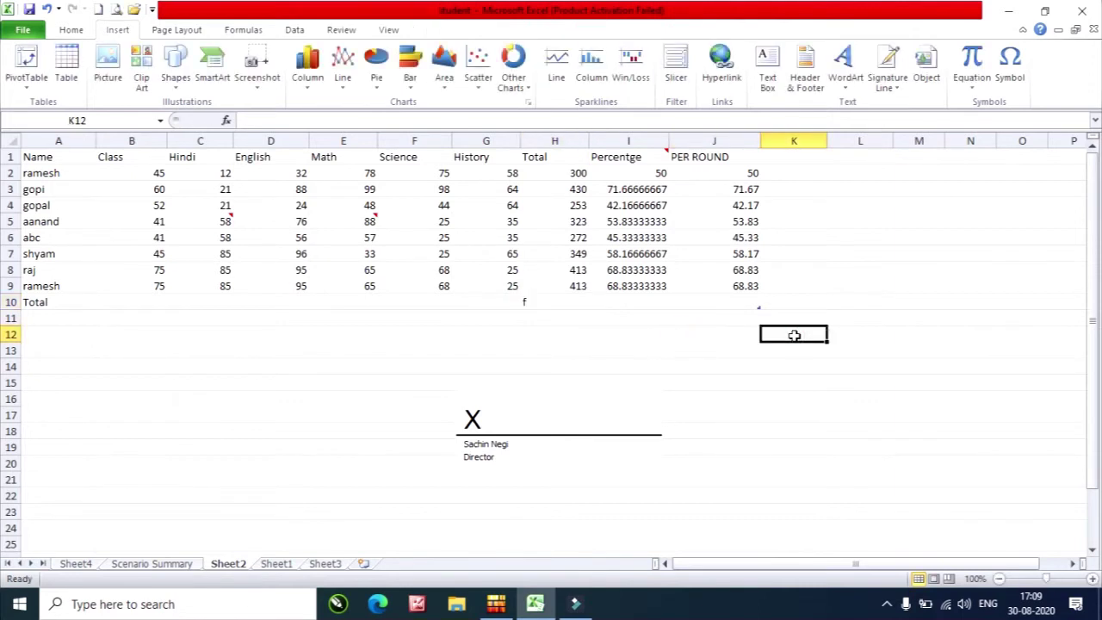
{"action": "left_click", "coordinate": [435, 317]}
{"action": "left_click", "coordinate": [529, 302]}
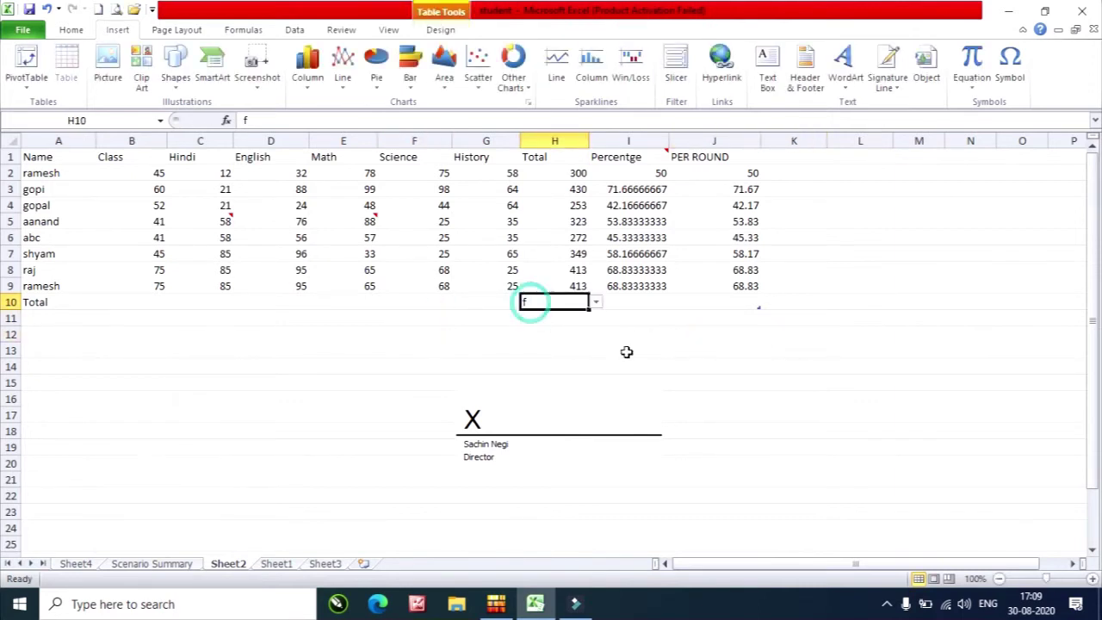
{"action": "left_click", "coordinate": [542, 421]}
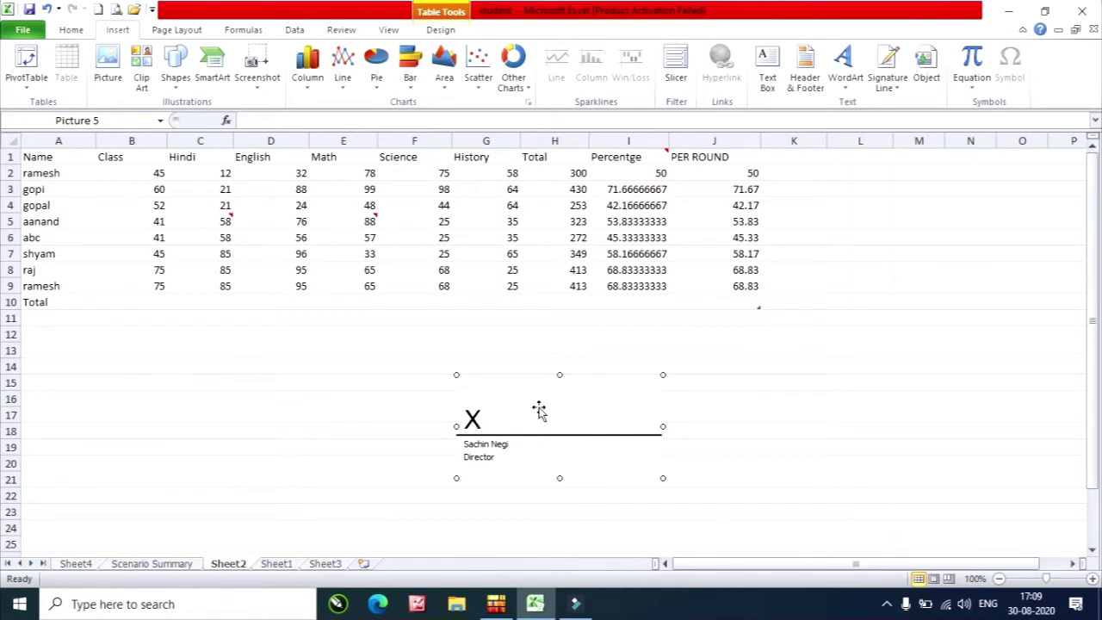
Choose Sign on the signature line and sign with the signer's typed name.
{"action": "double_click", "coordinate": [573, 415]}
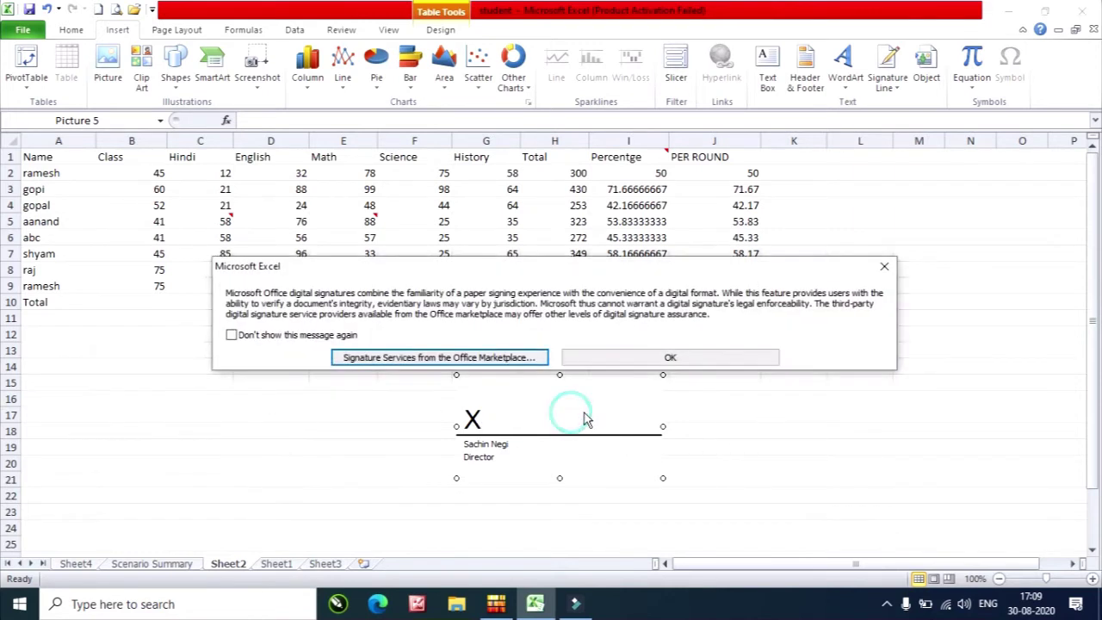
{"action": "left_click", "coordinate": [884, 267]}
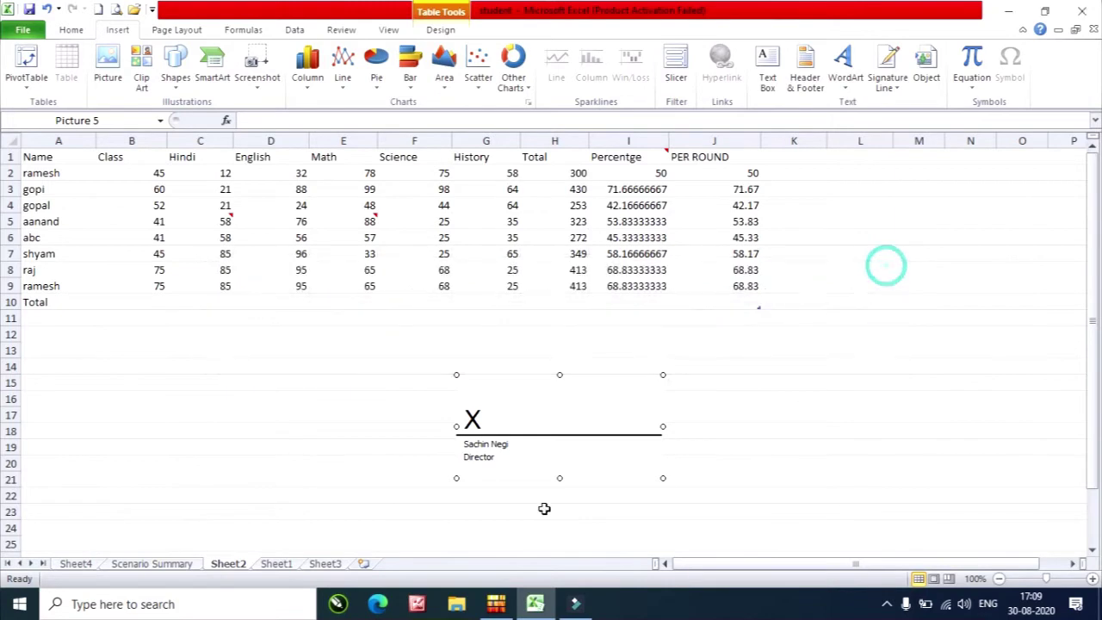
{"action": "right_click", "coordinate": [526, 422]}
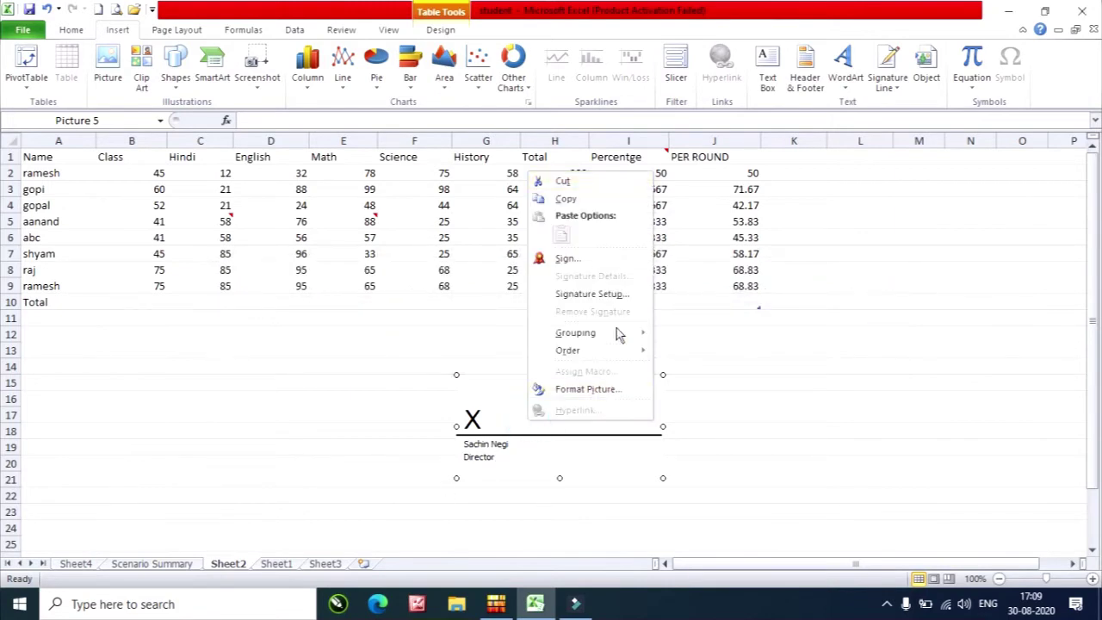
{"action": "left_click", "coordinate": [603, 265]}
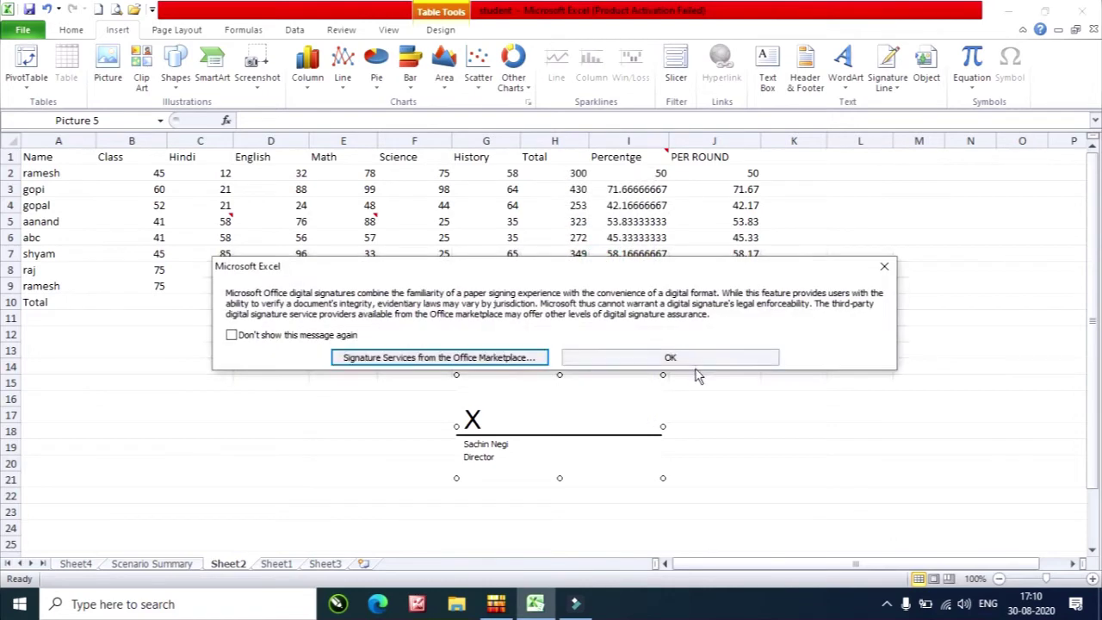
{"action": "left_click", "coordinate": [662, 360]}
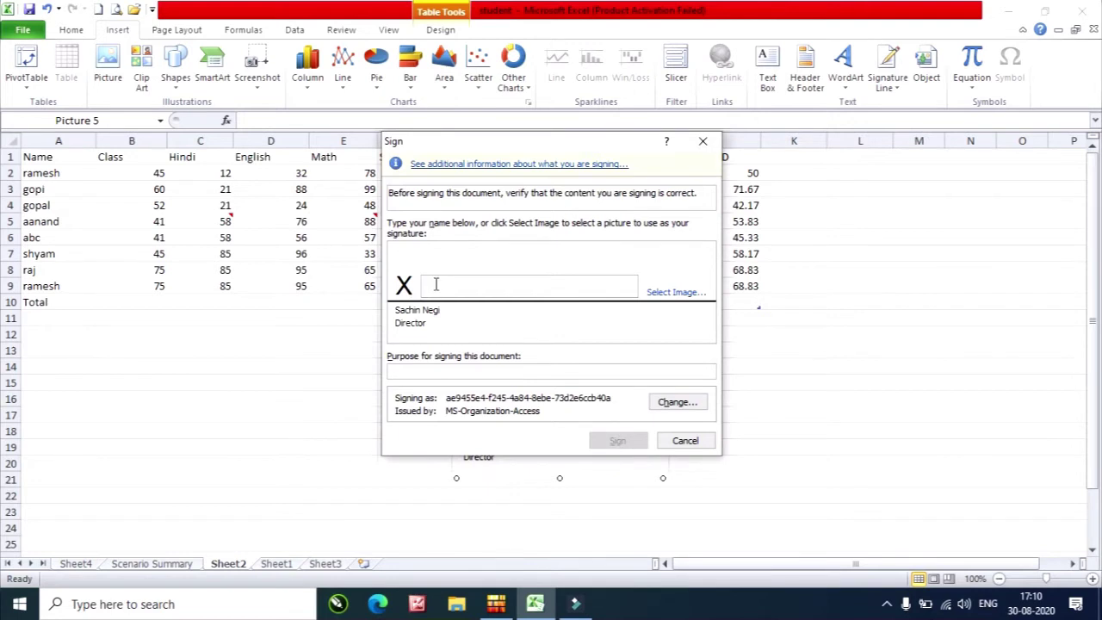
{"action": "left_click", "coordinate": [436, 284]}
{"action": "type", "text": "sachin"}
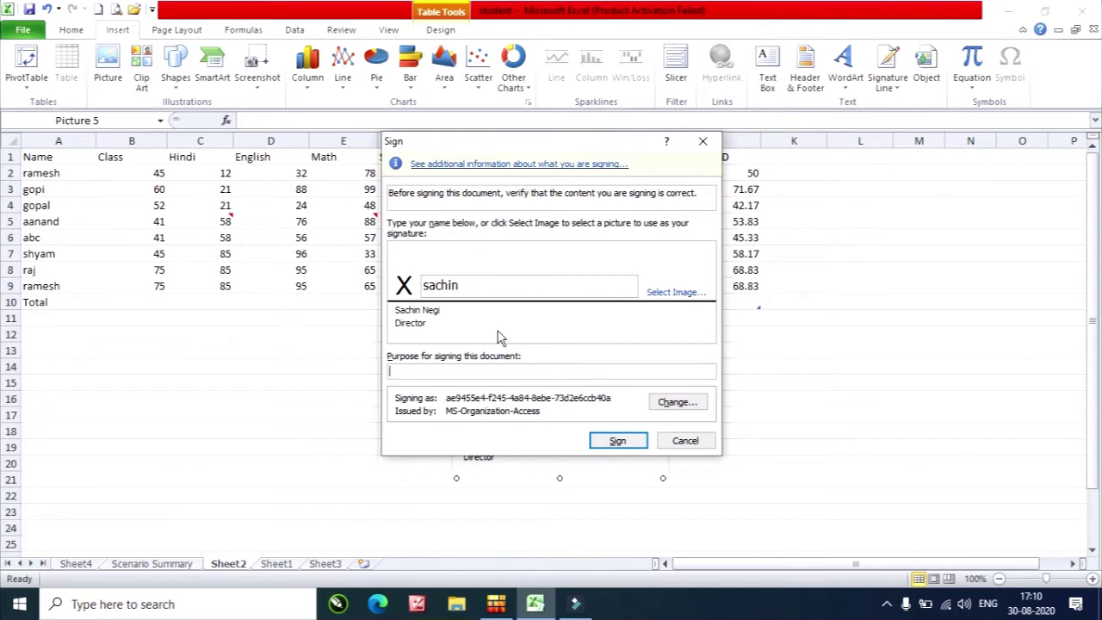
{"action": "left_click", "coordinate": [489, 288]}
{"action": "left_click", "coordinate": [616, 441]}
Accept the certificate warning, close the Marked as Final bar, and pin the ribbon open.
{"action": "left_click", "coordinate": [526, 346]}
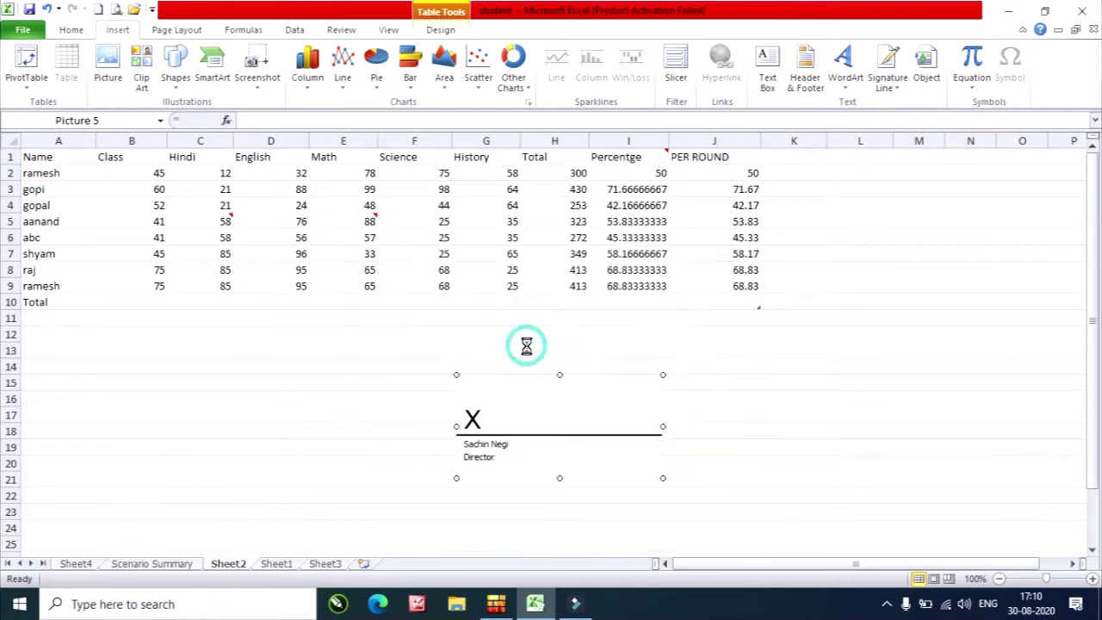
{"action": "left_click", "coordinate": [547, 357]}
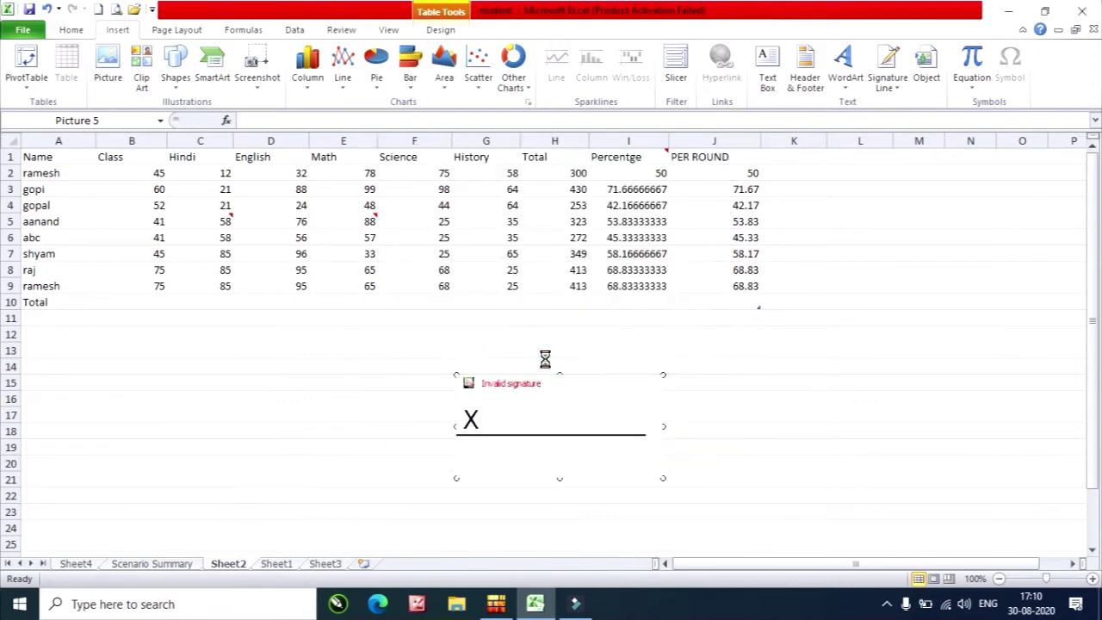
{"action": "left_click", "coordinate": [775, 371]}
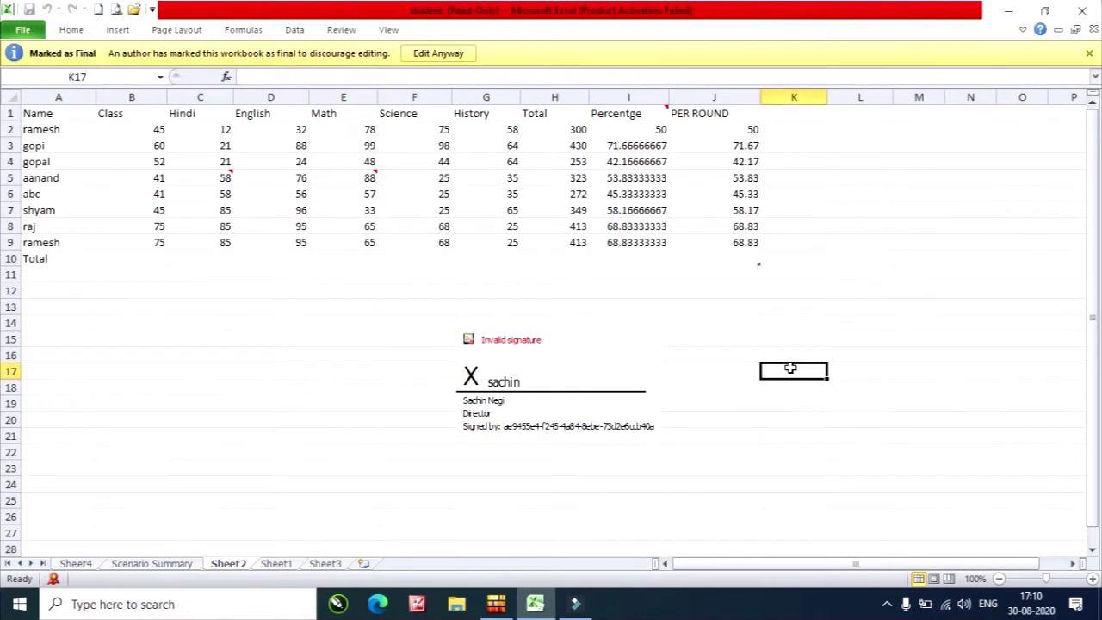
{"action": "left_click", "coordinate": [583, 372]}
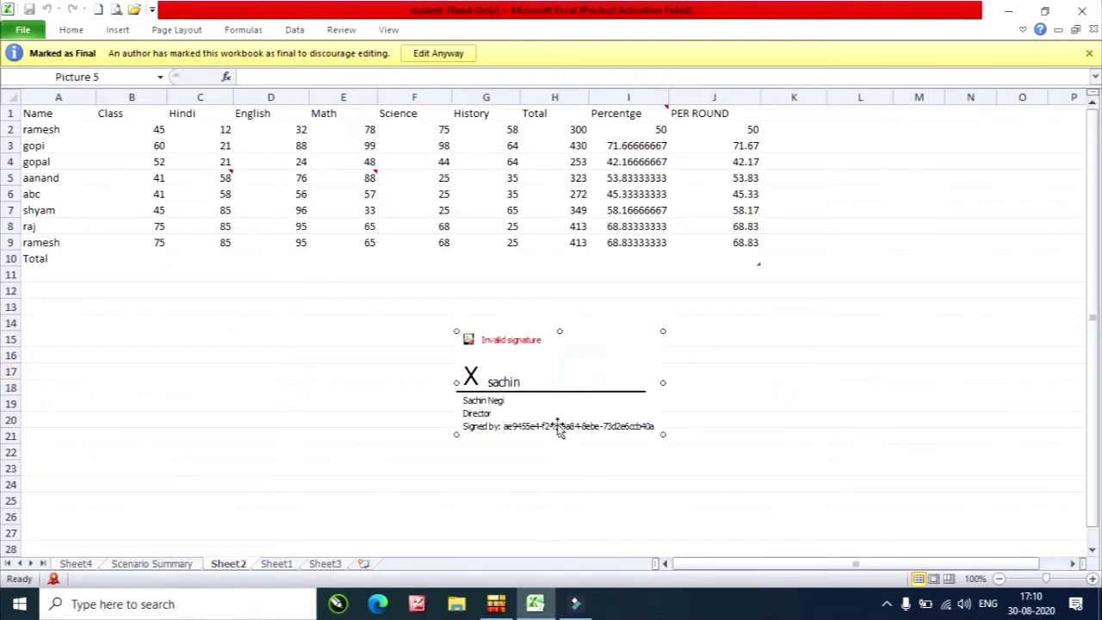
{"action": "left_click", "coordinate": [1089, 53]}
{"action": "left_click", "coordinate": [1024, 31]}
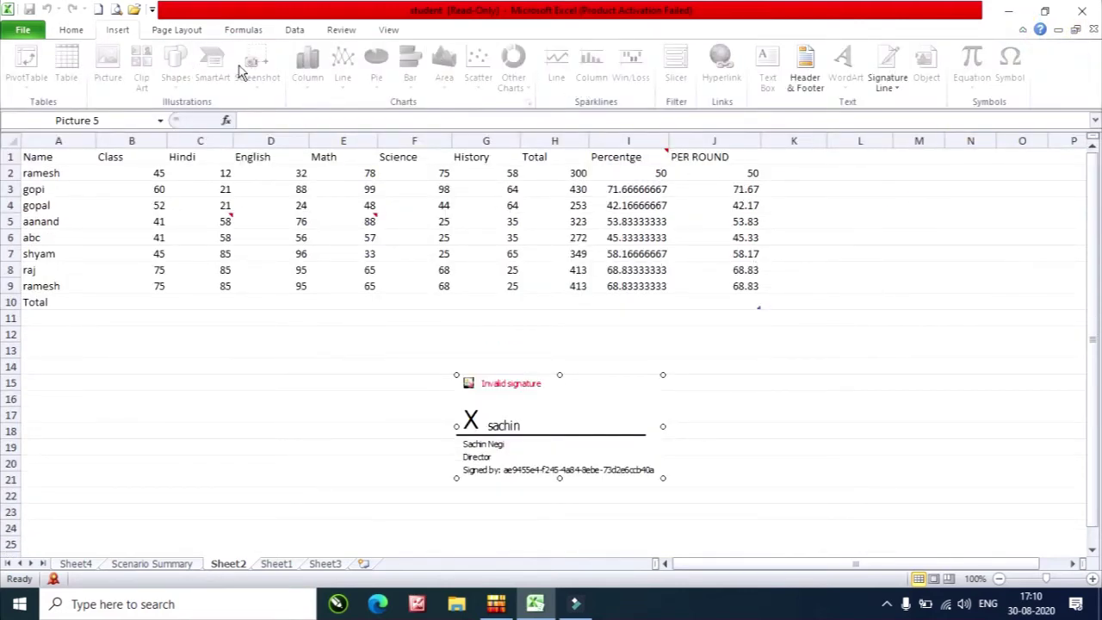
{"action": "left_click", "coordinate": [185, 31]}
{"action": "left_click", "coordinate": [241, 31]}
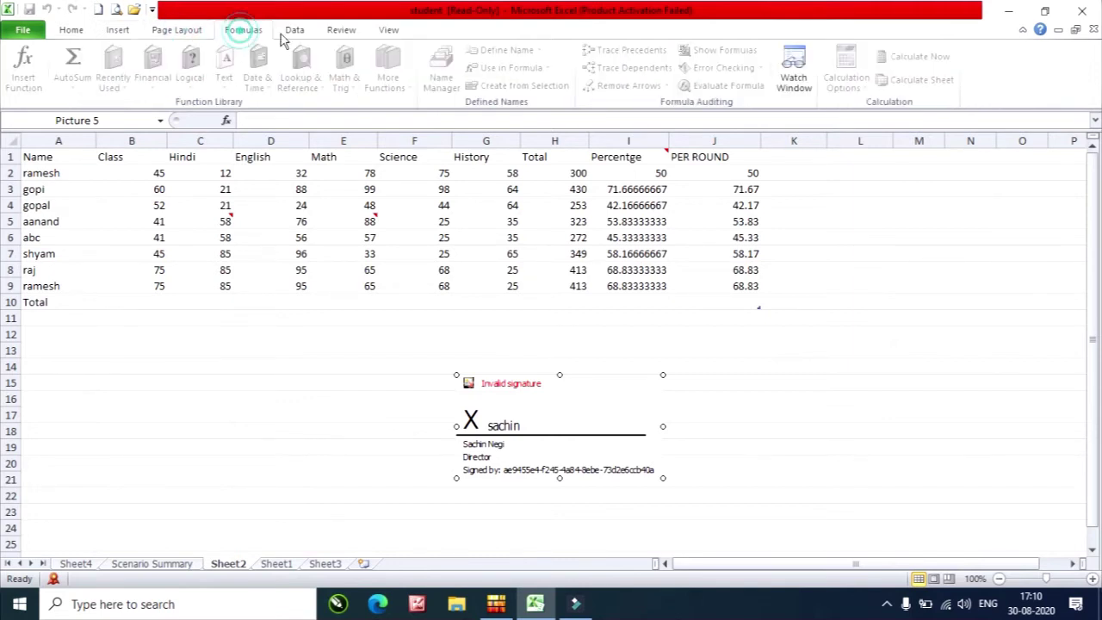
{"action": "left_click", "coordinate": [292, 31]}
{"action": "left_click", "coordinate": [337, 33]}
{"action": "left_click", "coordinate": [388, 336]}
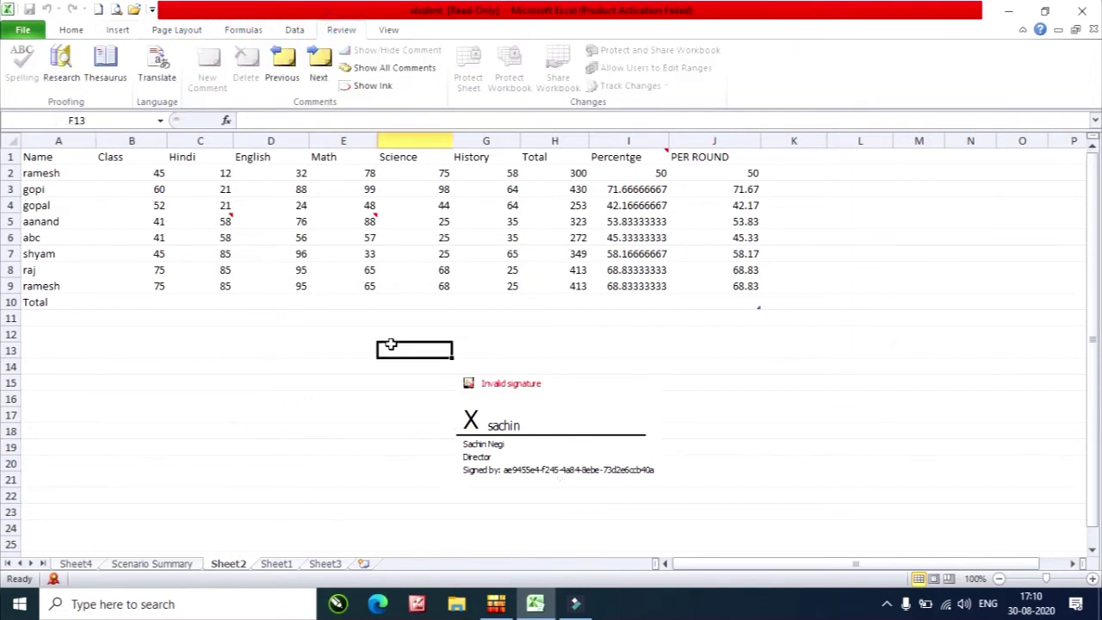
{"action": "left_click", "coordinate": [586, 331]}
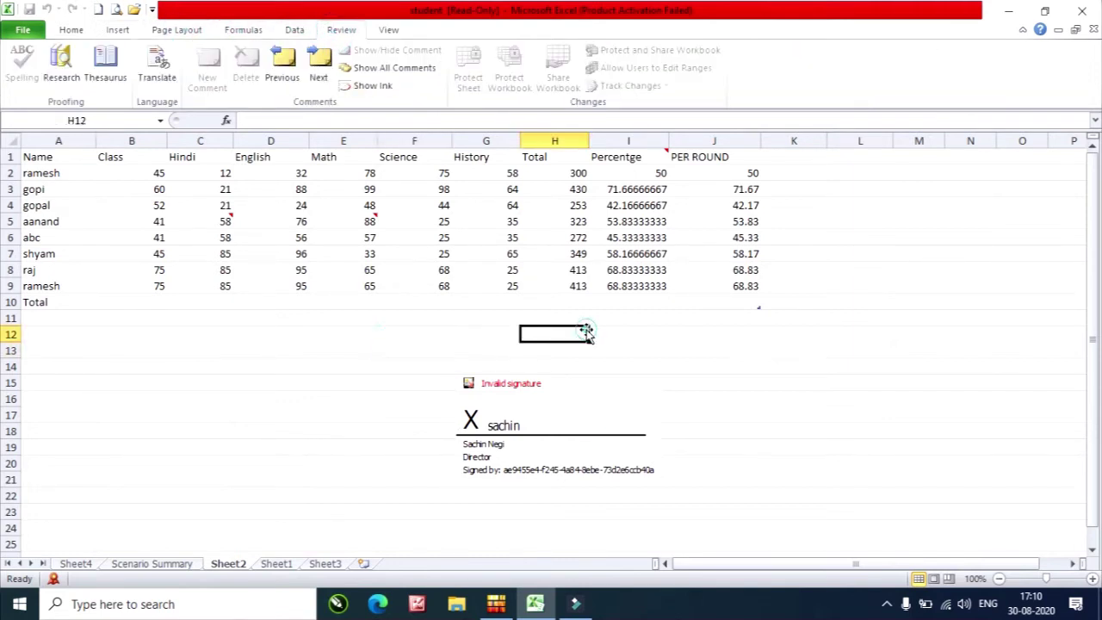
{"action": "left_click", "coordinate": [243, 30]}
{"action": "left_click", "coordinate": [179, 29]}
{"action": "left_click", "coordinate": [207, 366]}
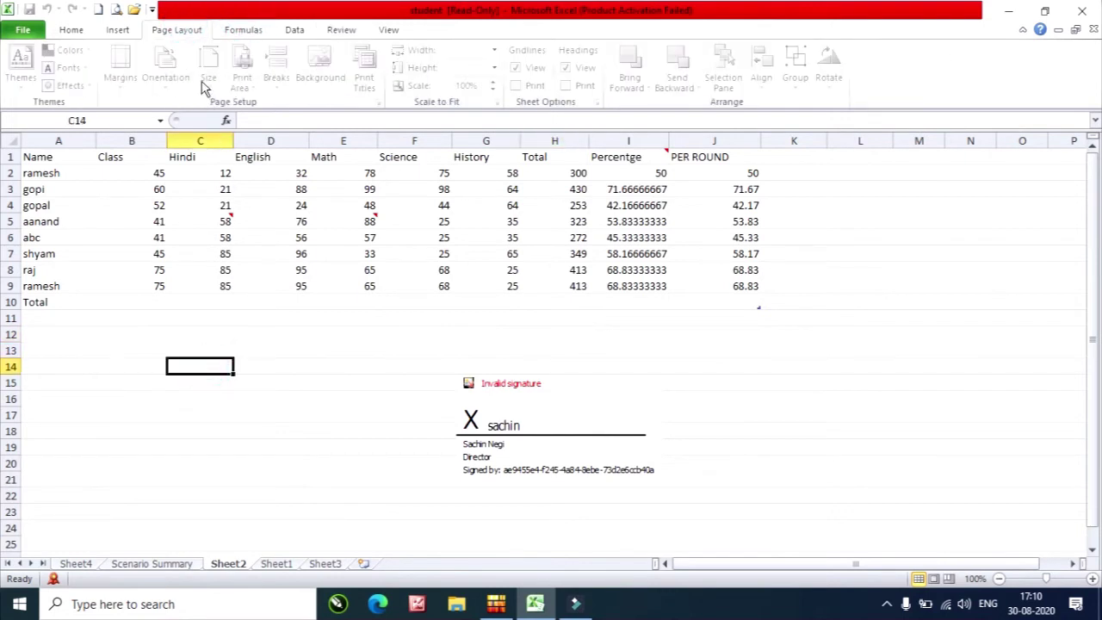
{"action": "left_click", "coordinate": [387, 352]}
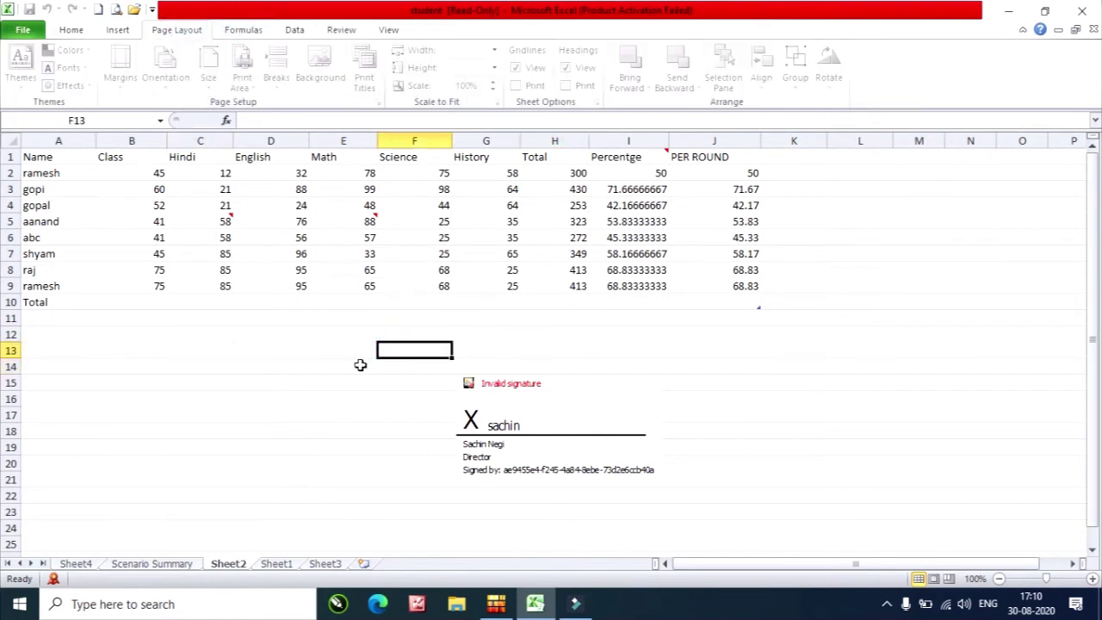
{"action": "left_click", "coordinate": [303, 364]}
{"action": "left_click", "coordinate": [457, 319]}
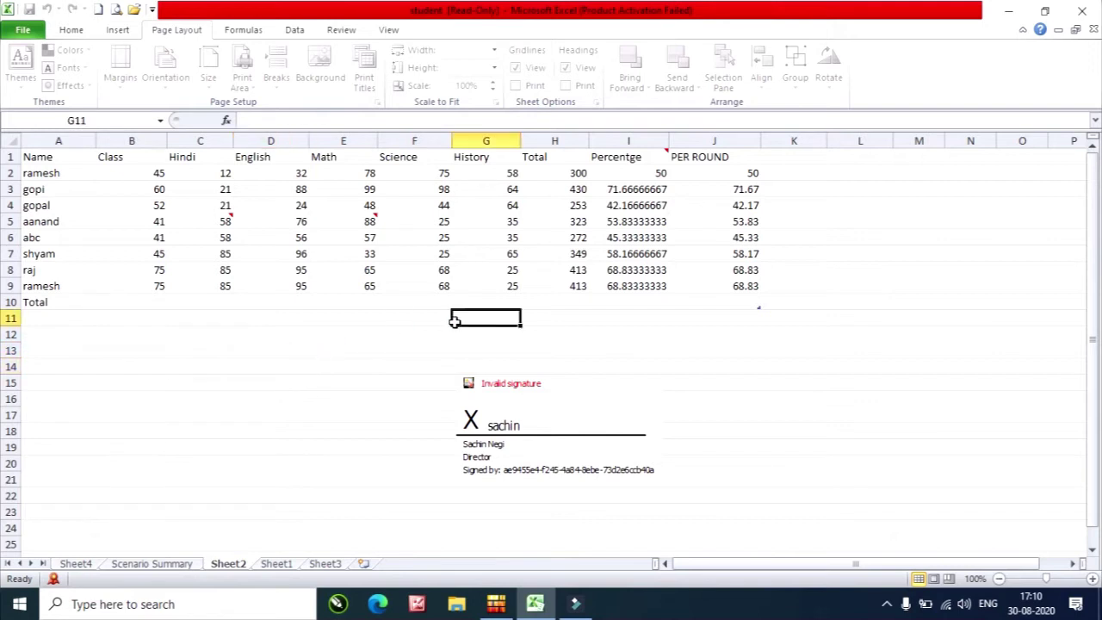
{"action": "left_click", "coordinate": [532, 425]}
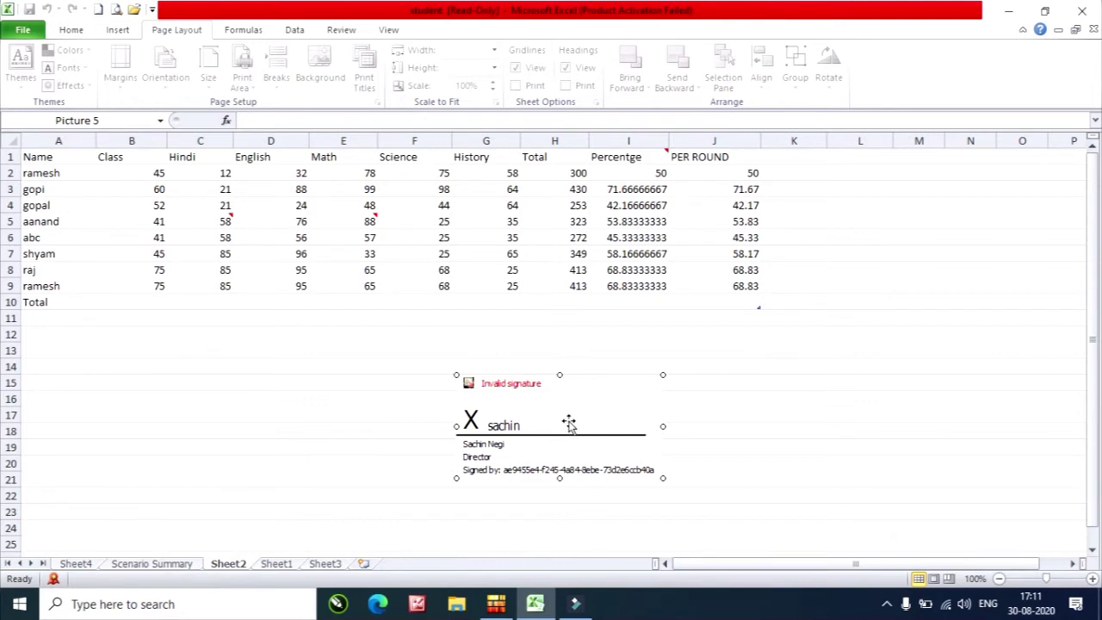
Sign Again using the 'sign' picture as the signature image, accepting the certificate warning.
{"action": "right_click", "coordinate": [571, 424]}
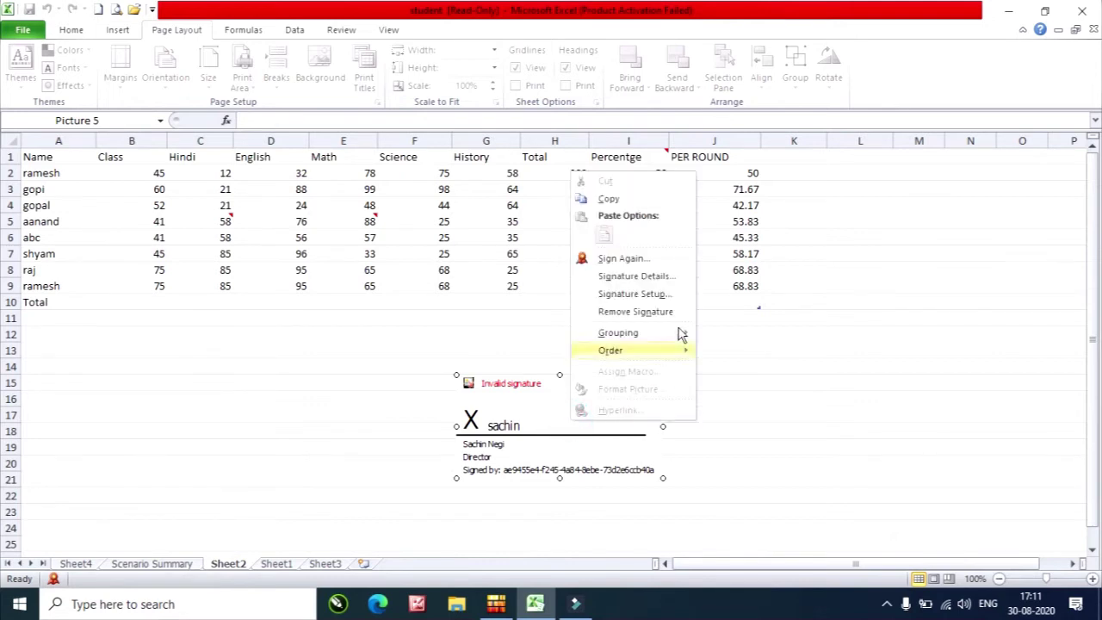
{"action": "left_click", "coordinate": [650, 265]}
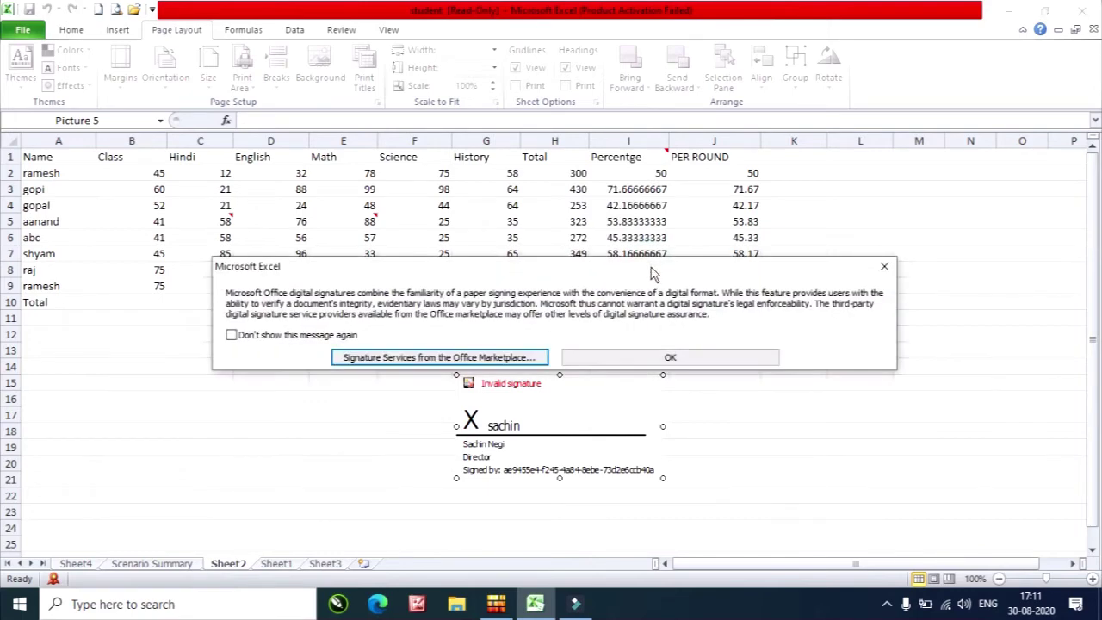
{"action": "left_click", "coordinate": [677, 362]}
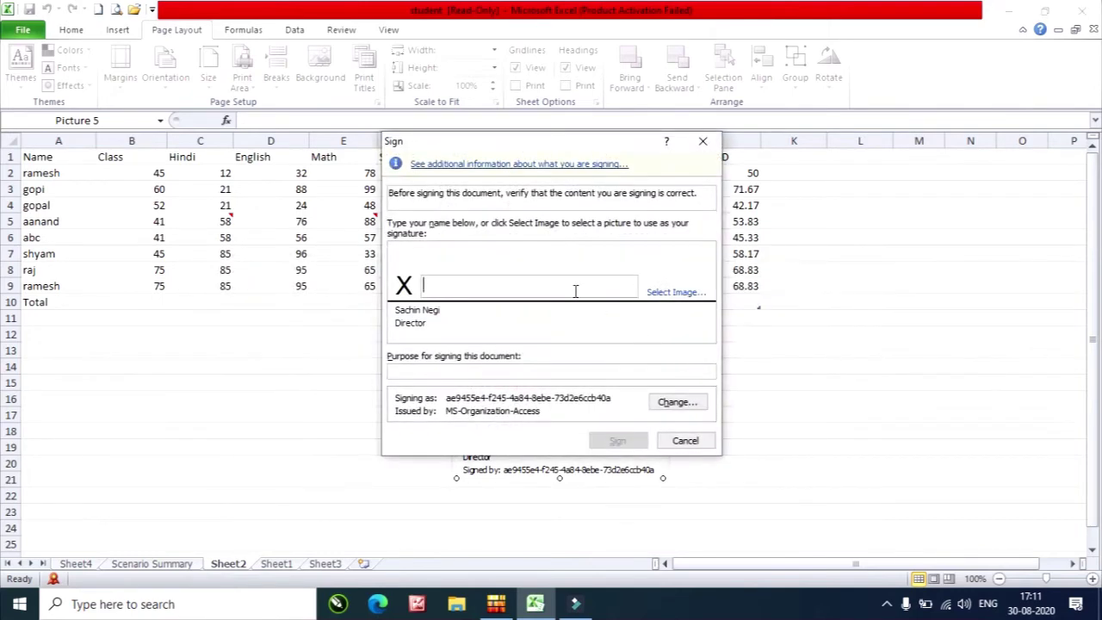
{"action": "left_click", "coordinate": [676, 293]}
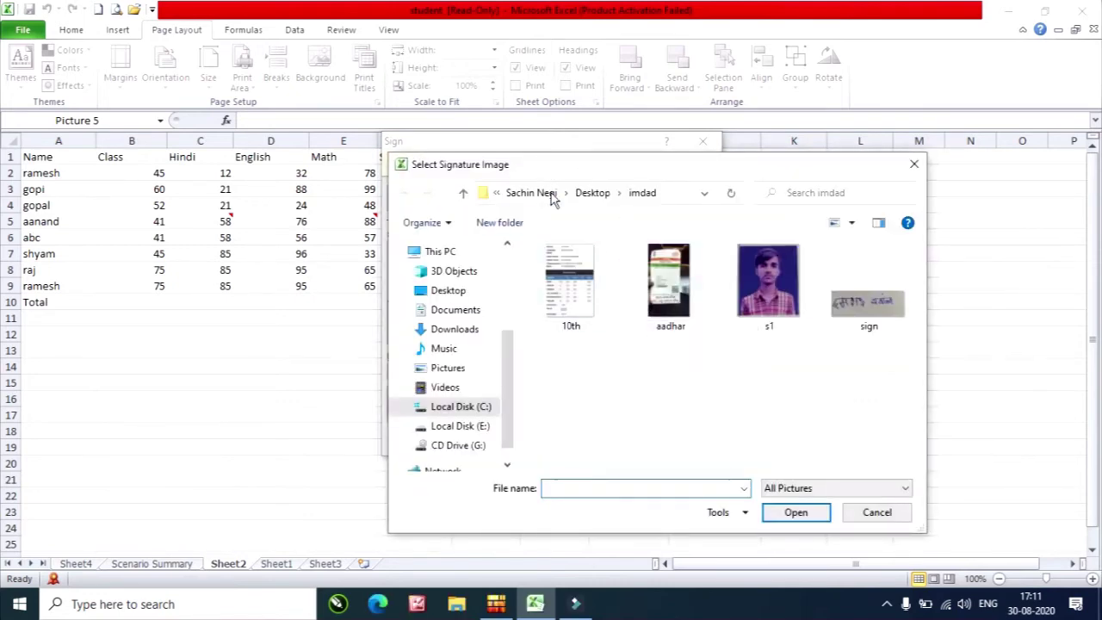
{"action": "left_click", "coordinate": [868, 316]}
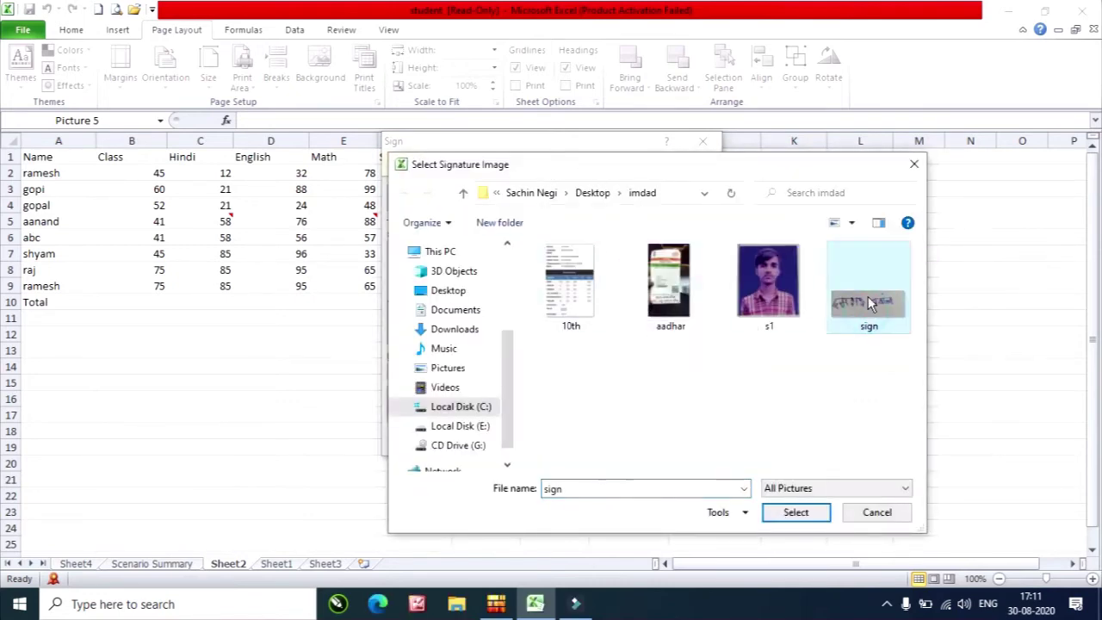
{"action": "left_click", "coordinate": [805, 514]}
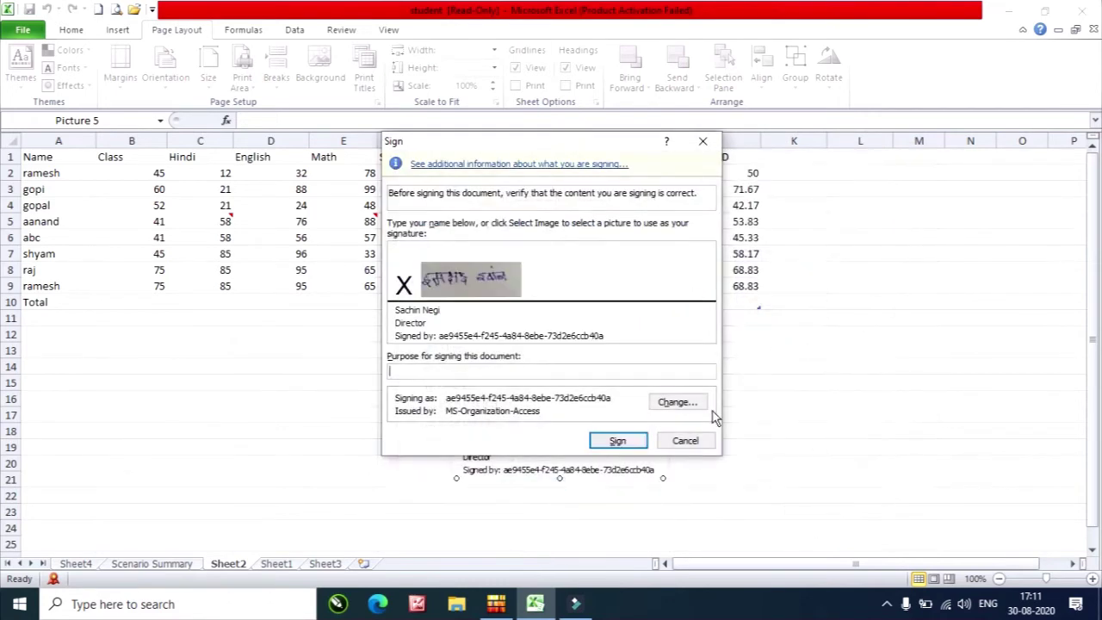
{"action": "left_click", "coordinate": [617, 441]}
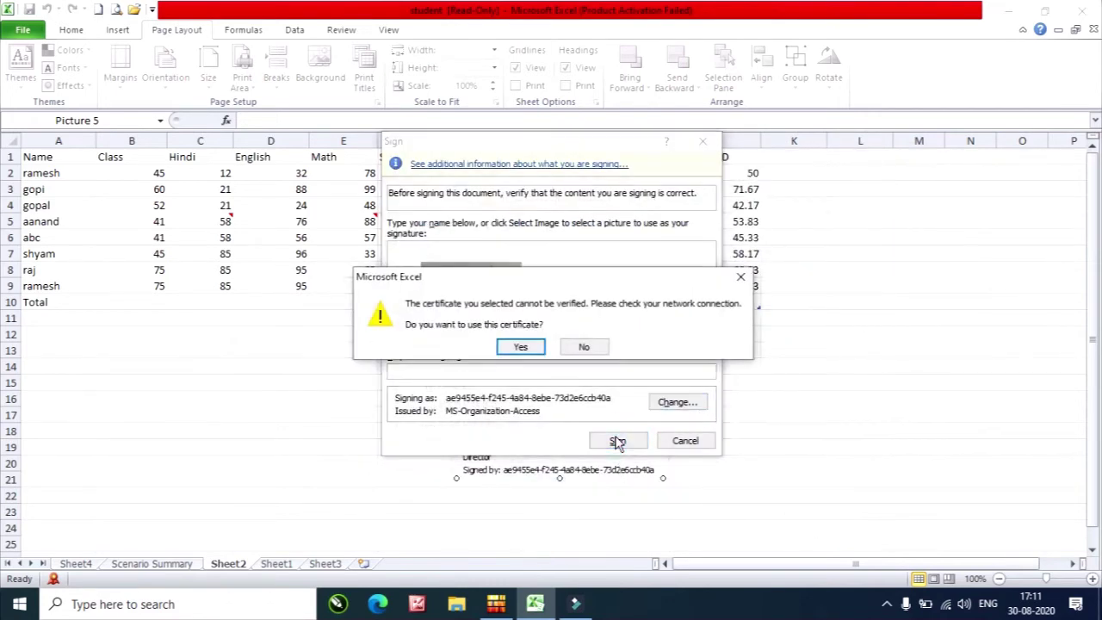
{"action": "left_click", "coordinate": [525, 348]}
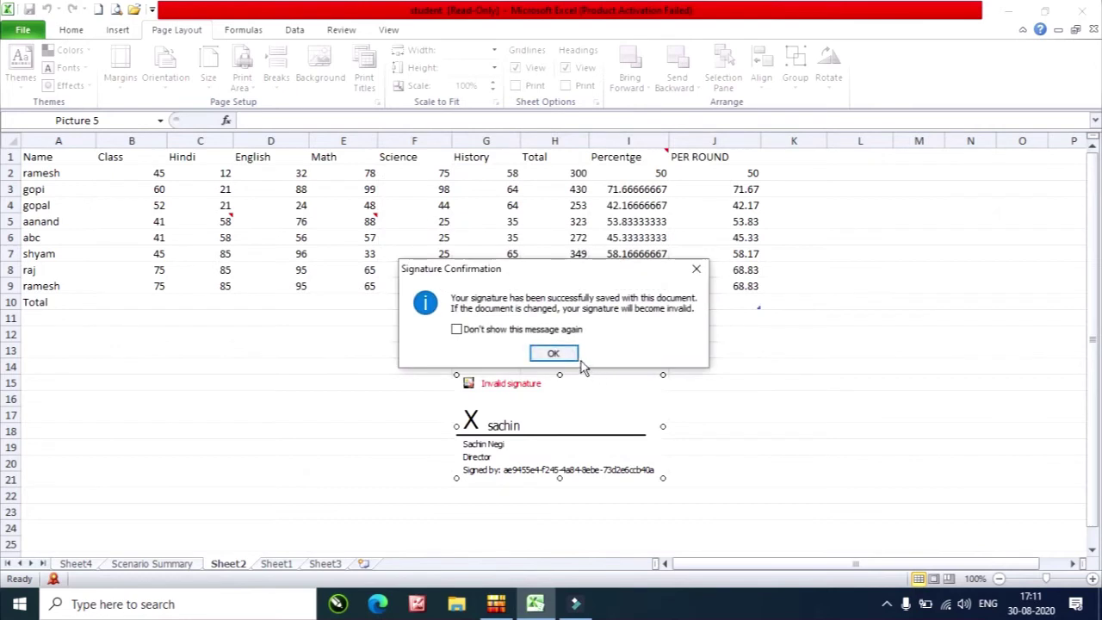
{"action": "left_click", "coordinate": [563, 358]}
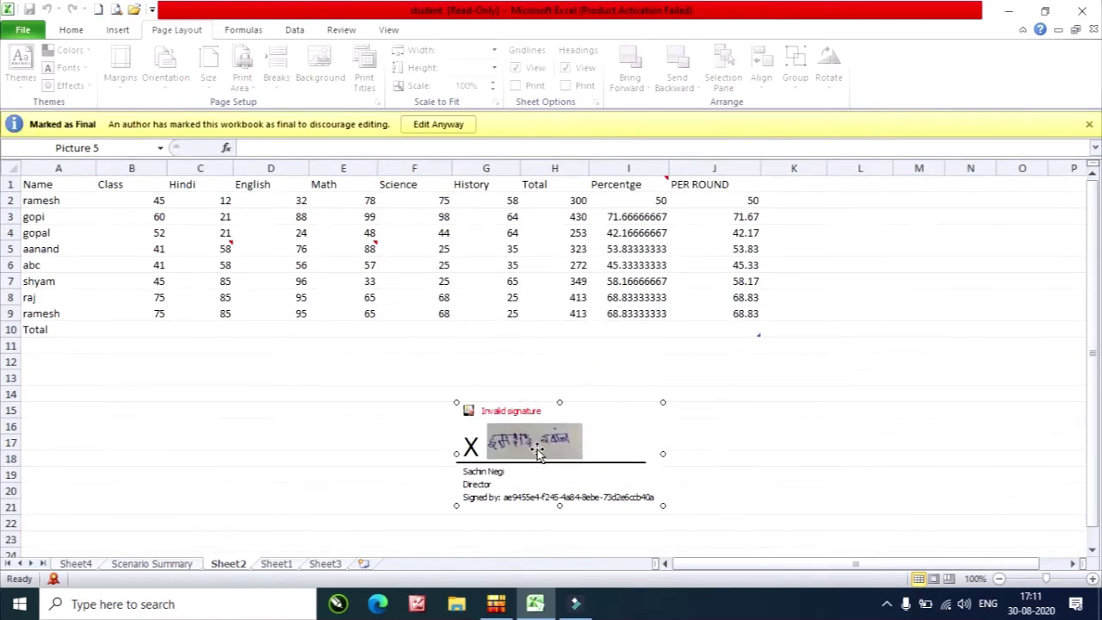
{"action": "right_click", "coordinate": [612, 446]}
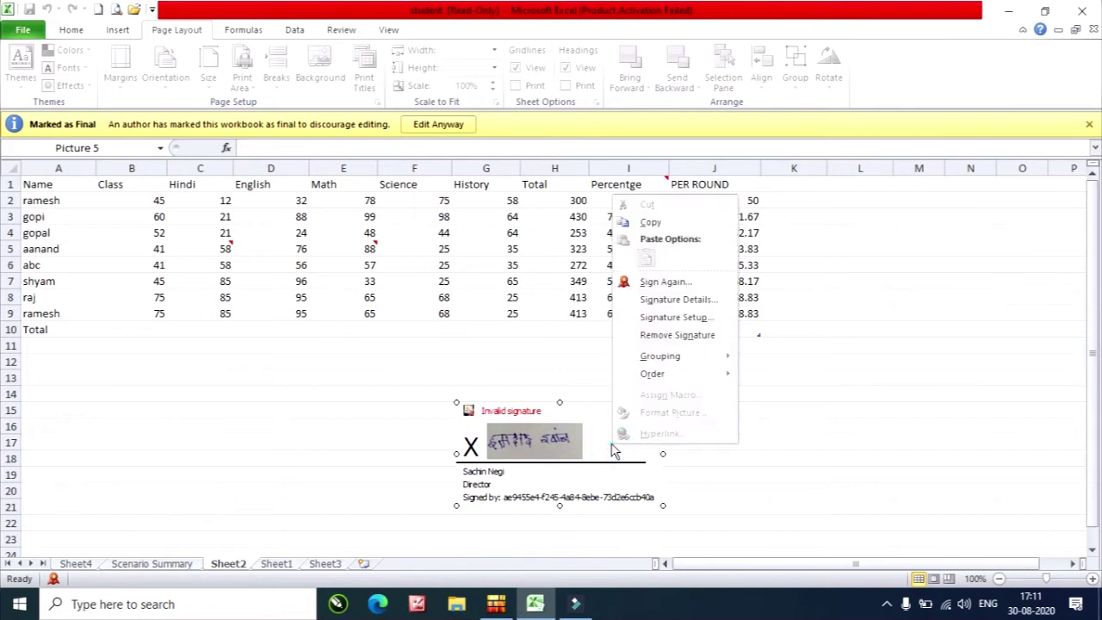
Remove the digital signature from the Director signature line and confirm the removal.
{"action": "left_click", "coordinate": [713, 338]}
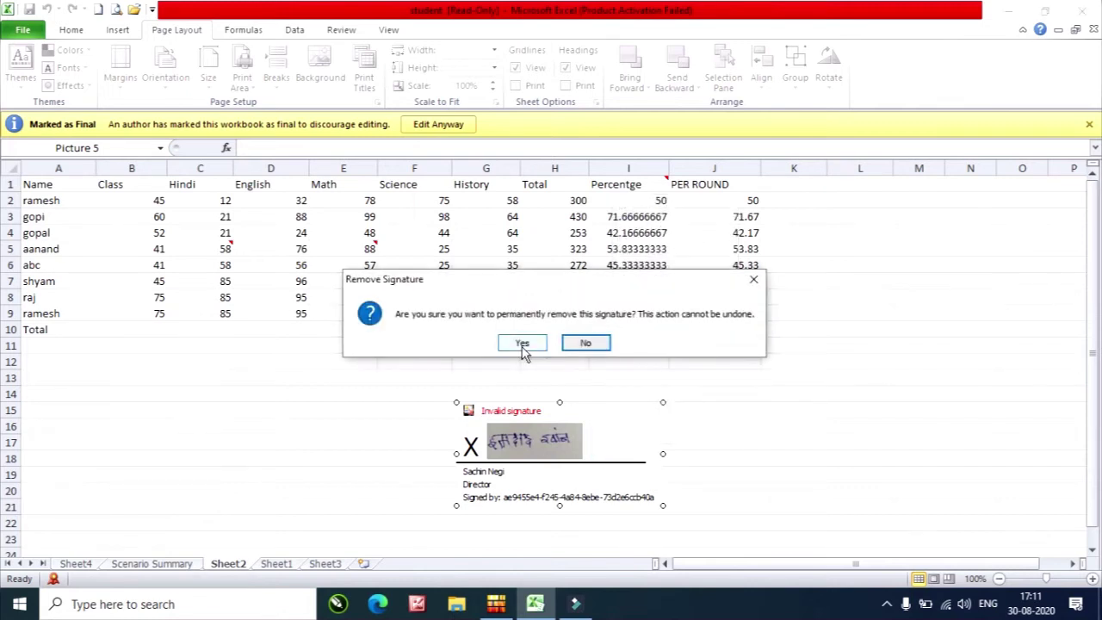
{"action": "left_click", "coordinate": [523, 344]}
{"action": "left_click", "coordinate": [553, 352]}
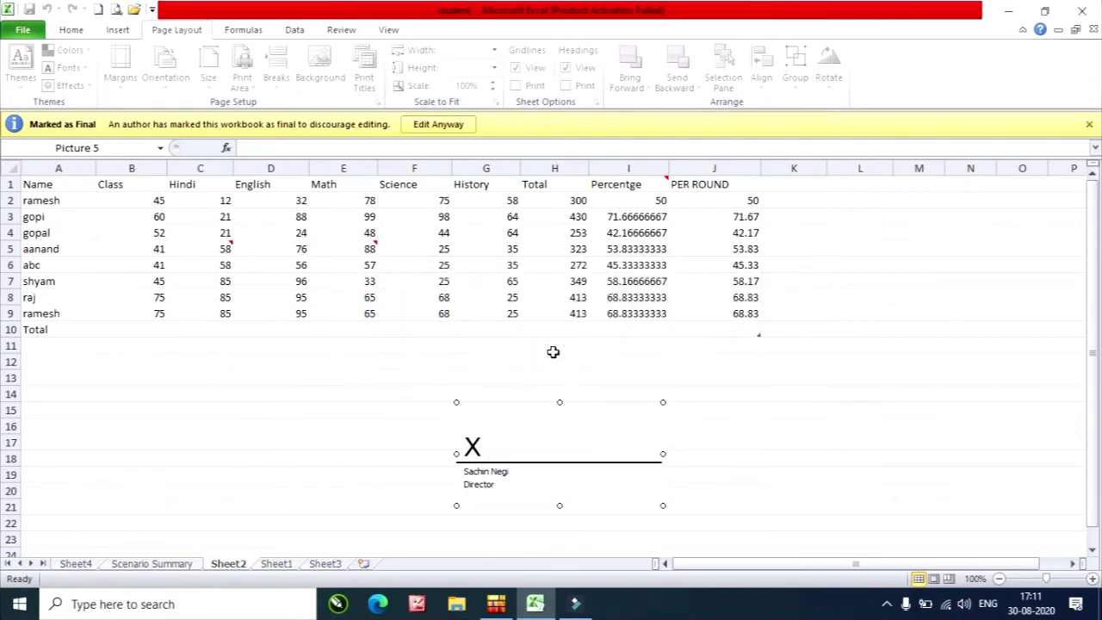
Test editing by typing 'dfg' in G12, then clear range D11:H14.
{"action": "left_click", "coordinate": [711, 380]}
{"action": "left_click", "coordinate": [485, 333]}
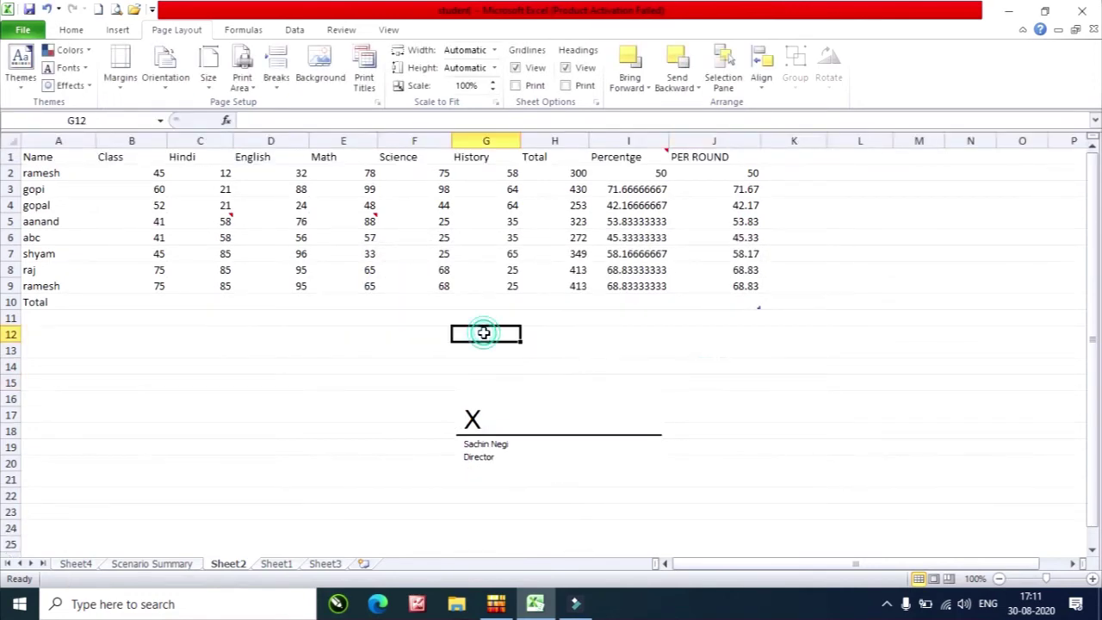
{"action": "type", "text": "dfg"}
{"action": "left_click", "coordinate": [344, 333]}
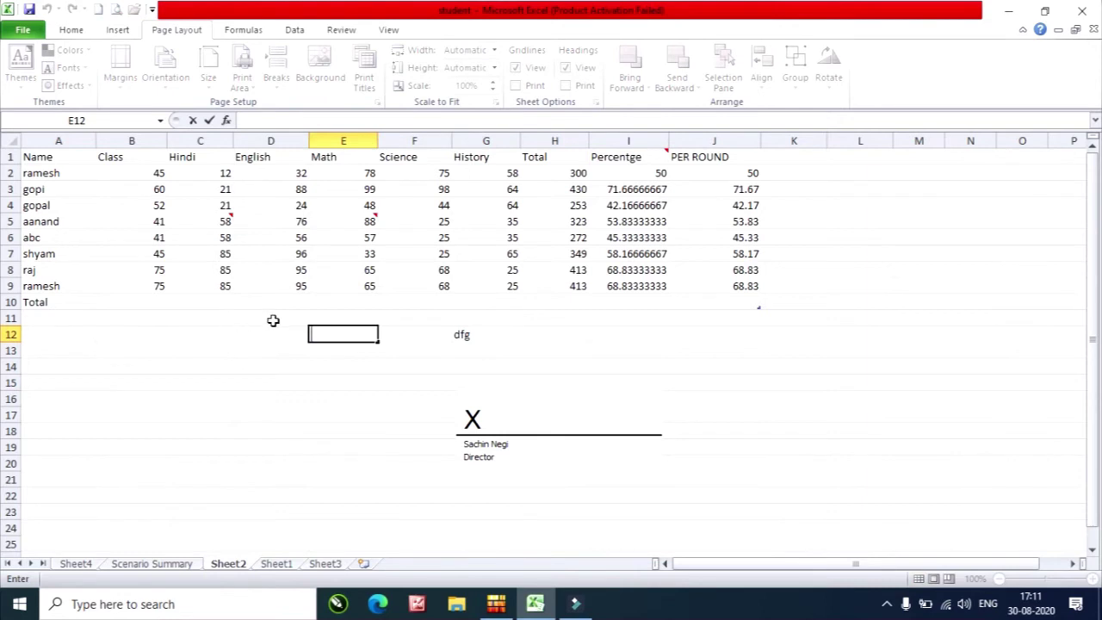
{"action": "left_click_drag", "start_coordinate": [274, 319], "coordinate": [557, 367]}
{"action": "key", "text": "Delete"}
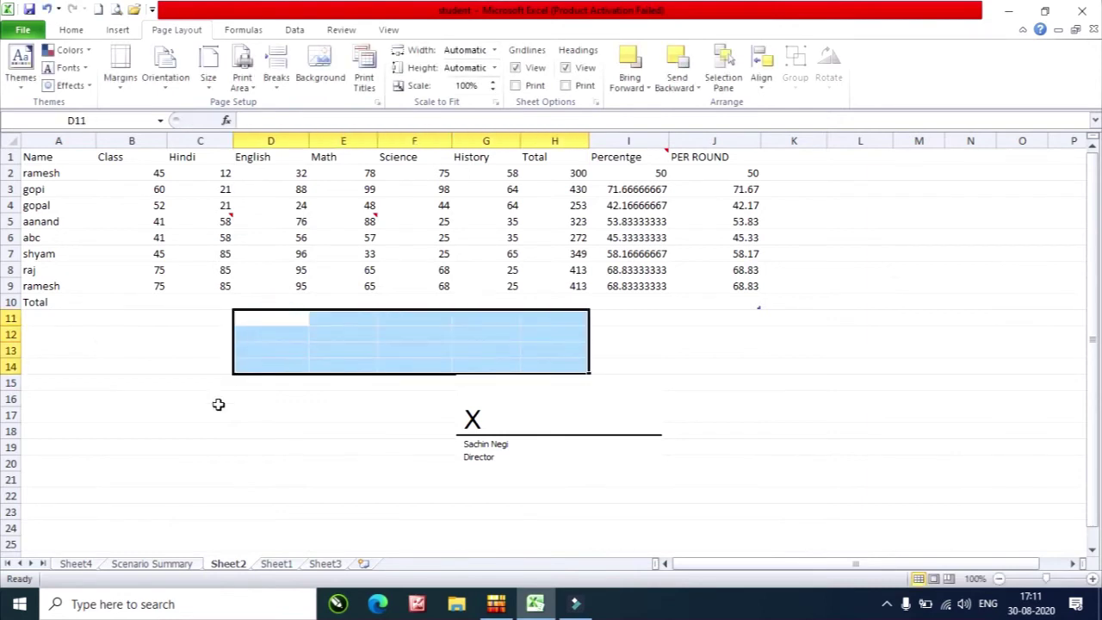
{"action": "left_click", "coordinate": [198, 419]}
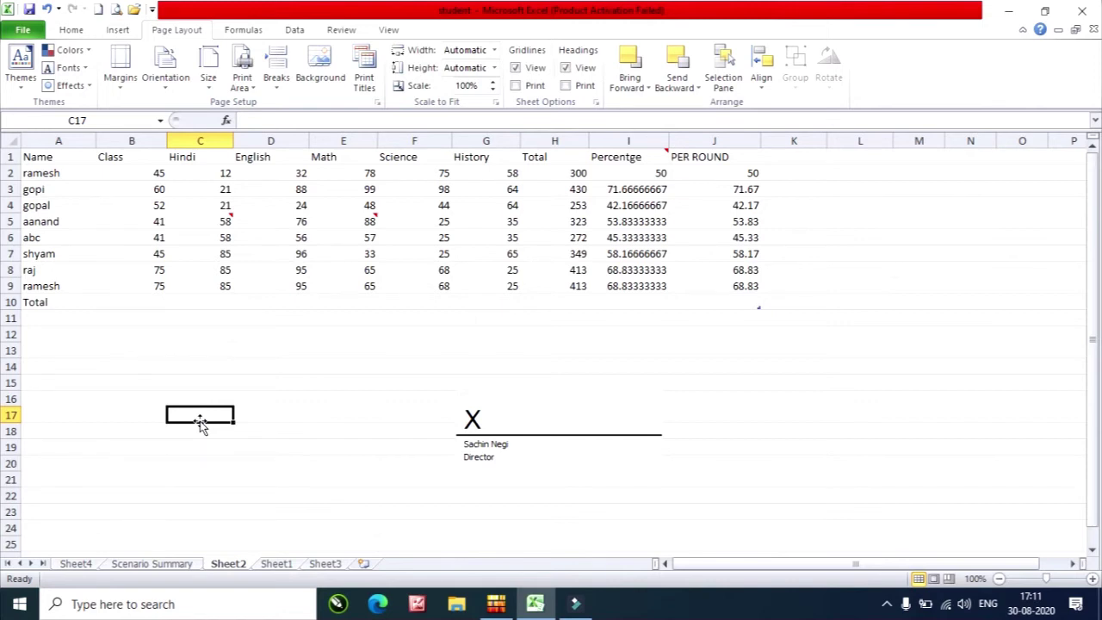
{"action": "left_click", "coordinate": [366, 334]}
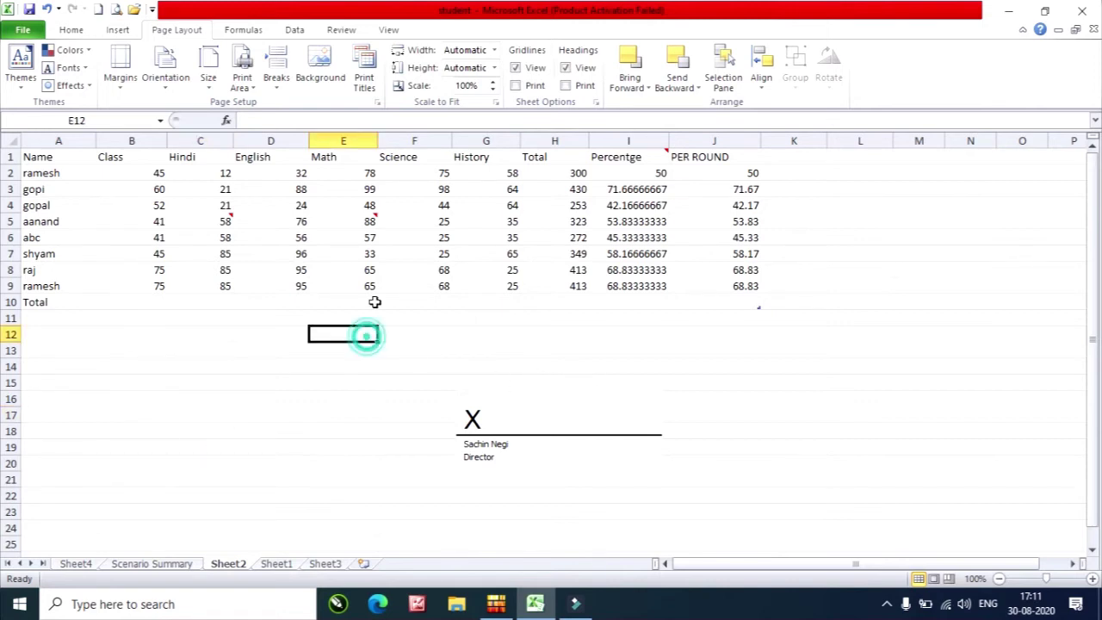
{"action": "left_click", "coordinate": [297, 395]}
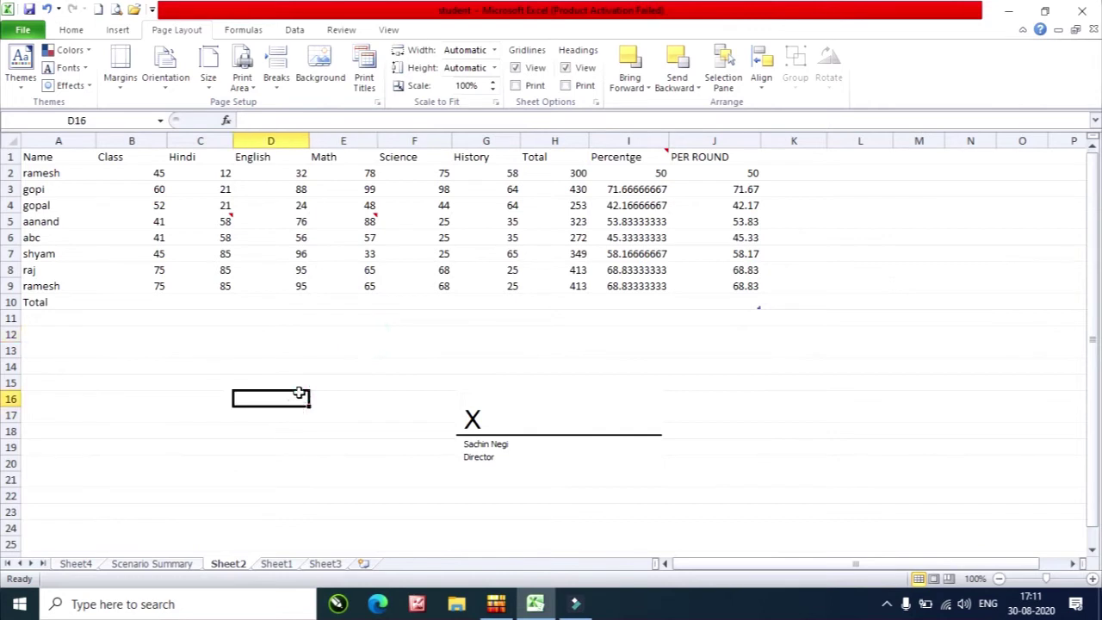
{"action": "left_click", "coordinate": [399, 381]}
{"action": "left_click", "coordinate": [117, 29]}
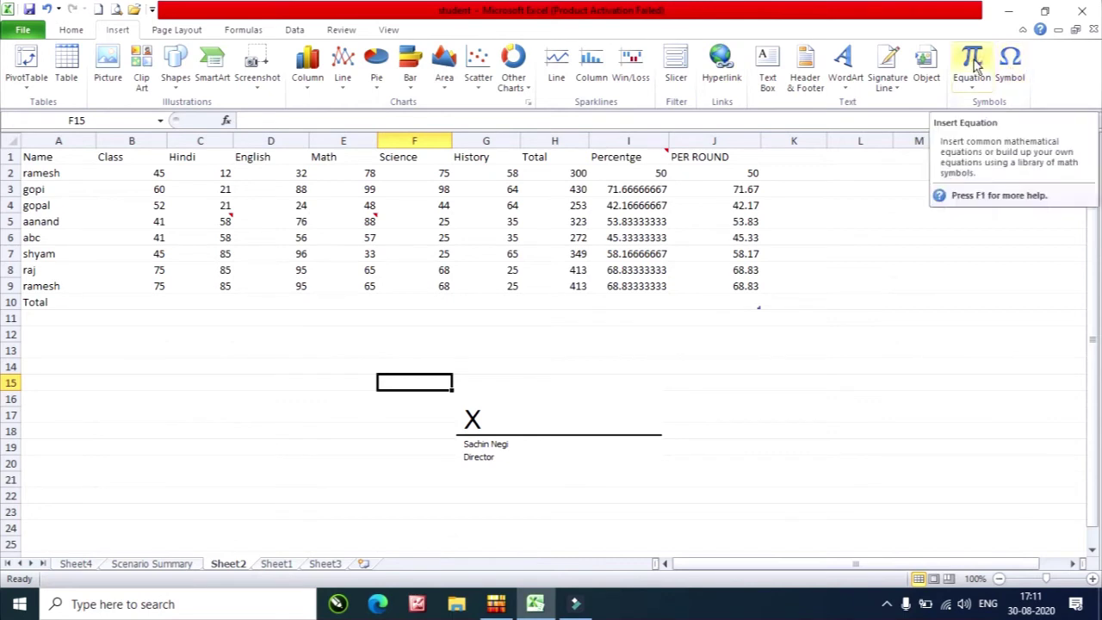
{"action": "left_click", "coordinate": [733, 337]}
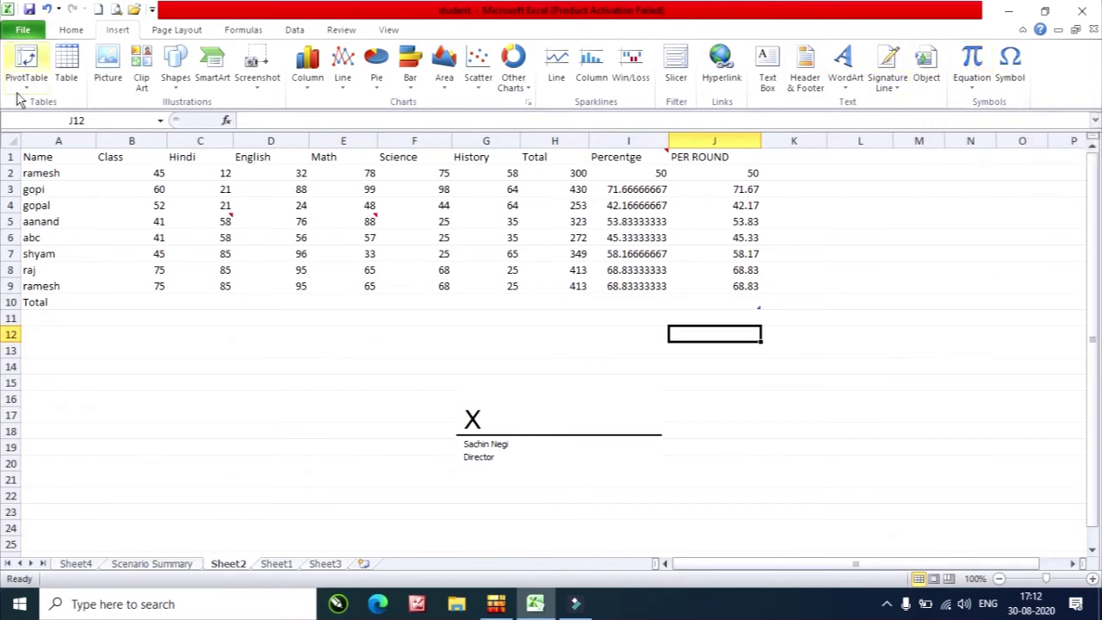
{"action": "left_click", "coordinate": [183, 33]}
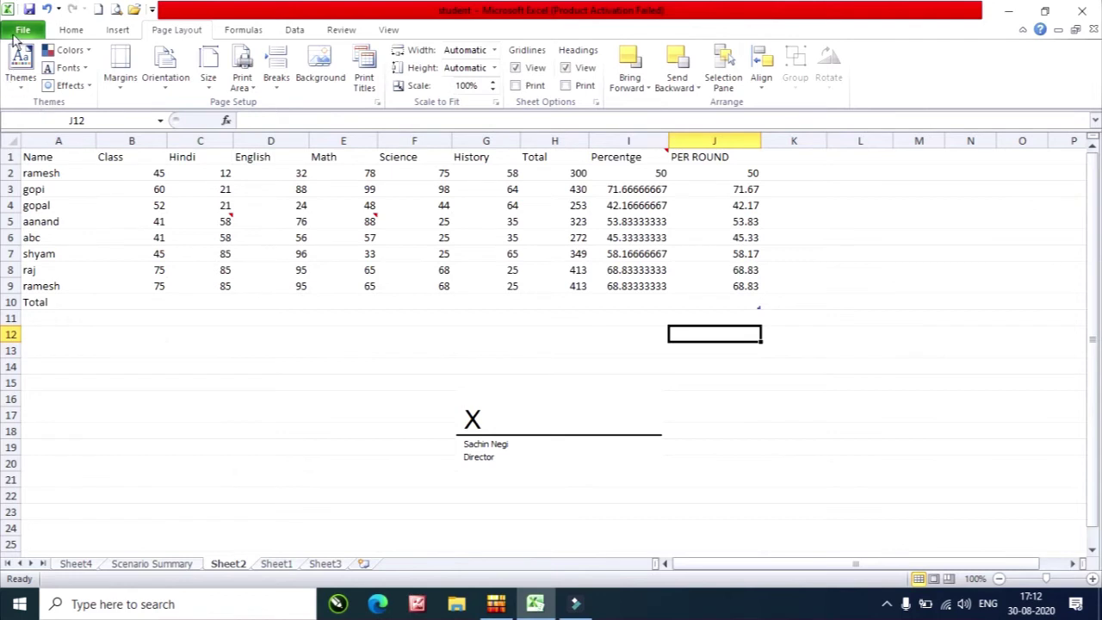
{"action": "left_click", "coordinate": [147, 382]}
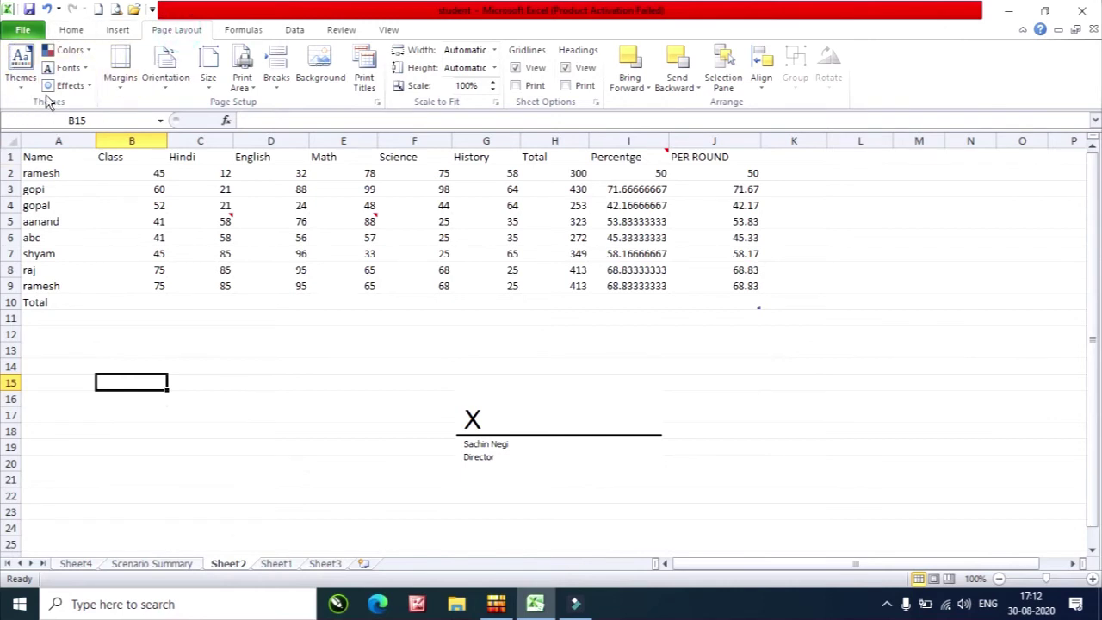
{"action": "left_click", "coordinate": [305, 324]}
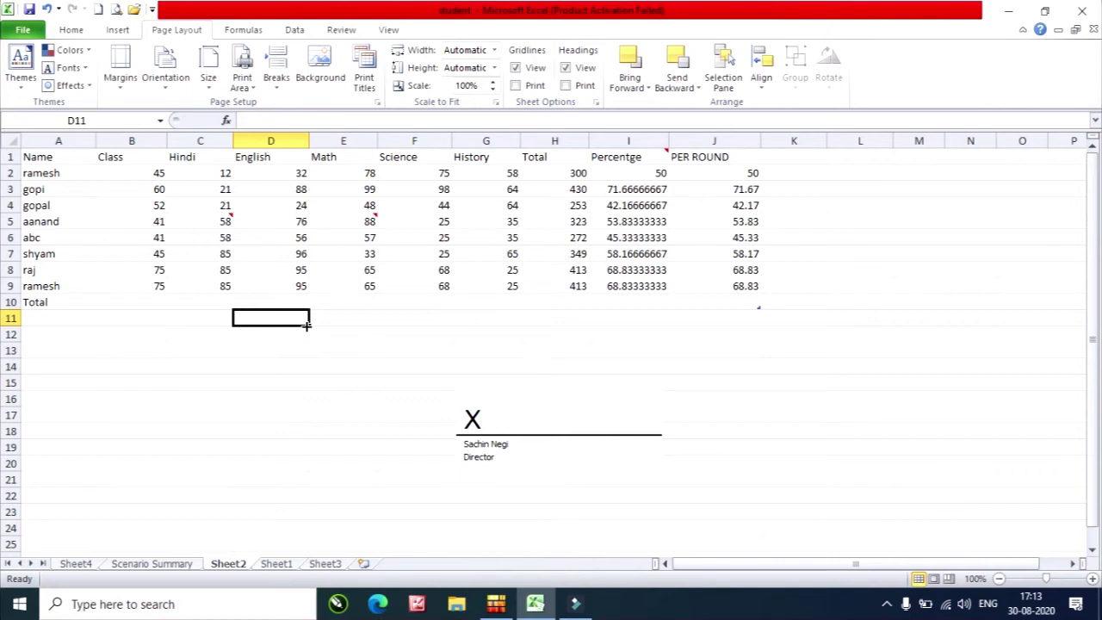
{"action": "left_click", "coordinate": [343, 320]}
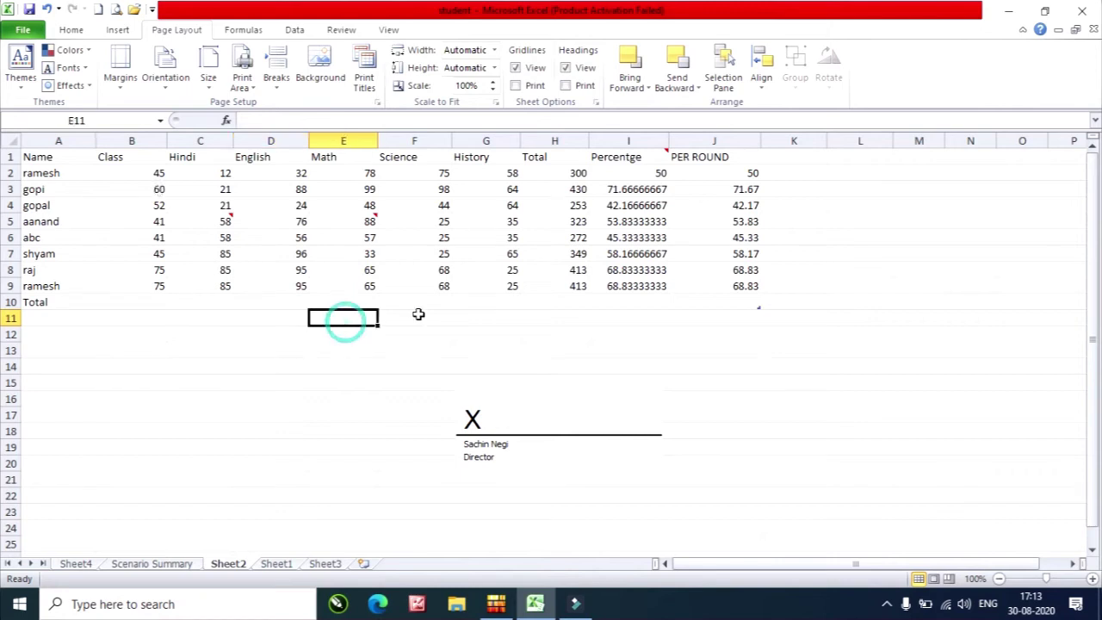
Draw a Smiley Face shape across rows 6 to 15 of the marks table.
{"action": "left_click", "coordinate": [115, 31]}
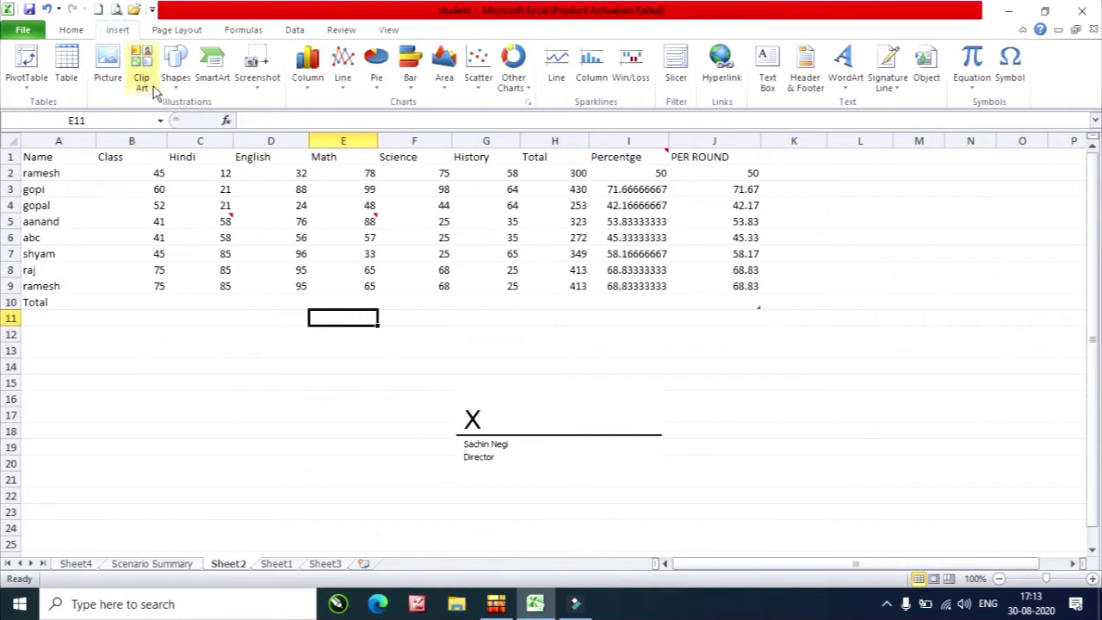
{"action": "left_click", "coordinate": [174, 91]}
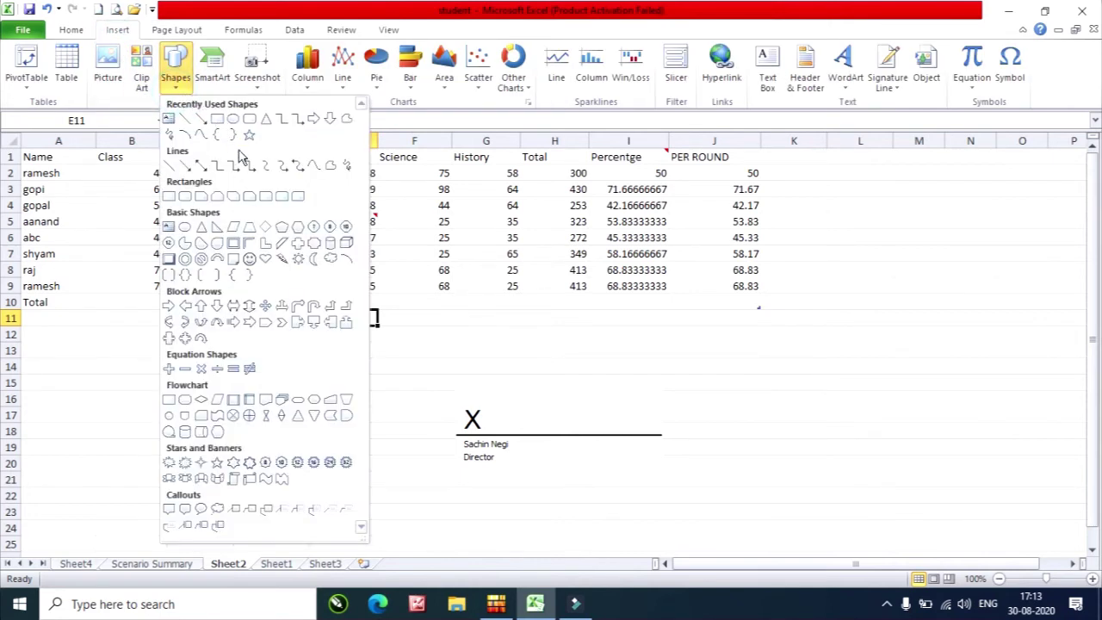
{"action": "left_click", "coordinate": [249, 258]}
{"action": "left_click_drag", "start_coordinate": [218, 240], "coordinate": [371, 384]}
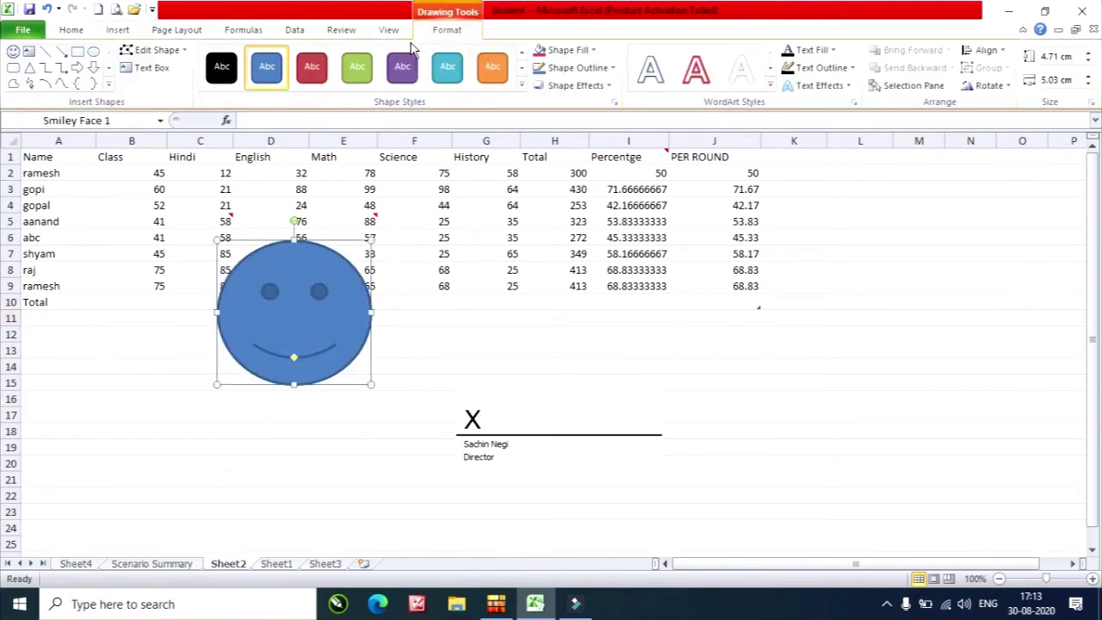
Add a reflection effect beneath the smiley face.
{"action": "left_click", "coordinate": [593, 86]}
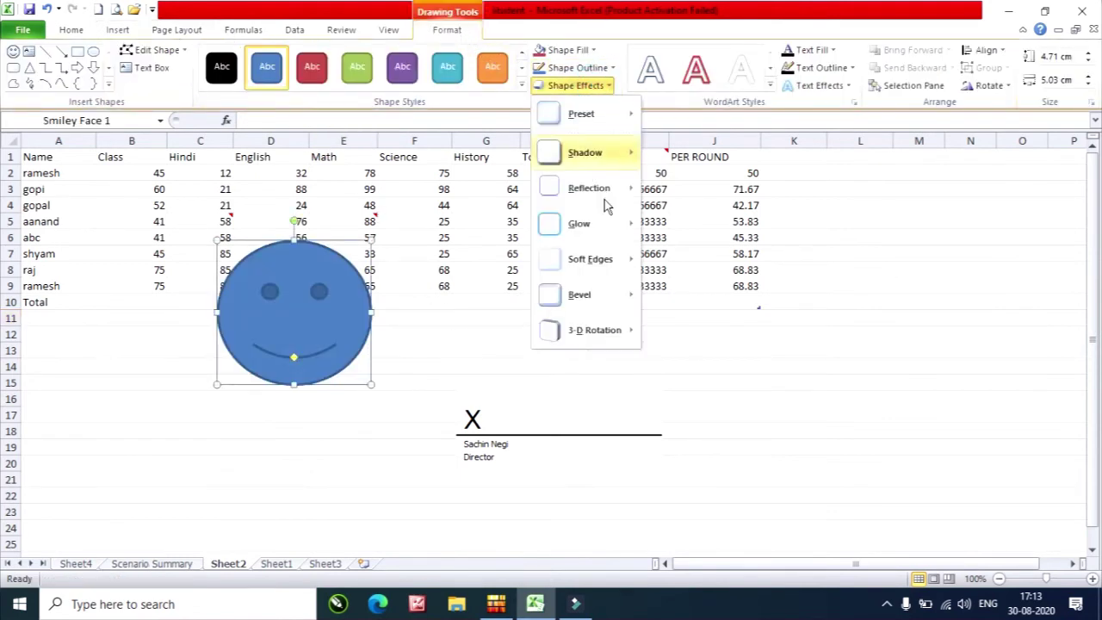
{"action": "mouse_move", "coordinate": [605, 199]}
{"action": "left_click", "coordinate": [714, 271]}
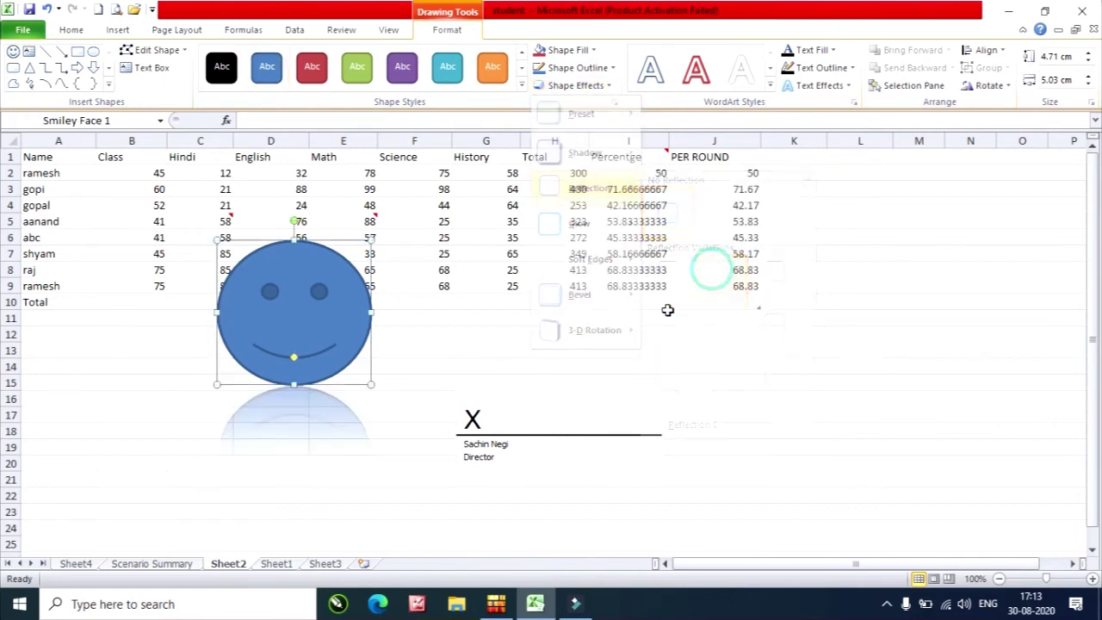
Fill the smiley face with green.
{"action": "left_click", "coordinate": [472, 325]}
{"action": "left_click", "coordinate": [349, 315]}
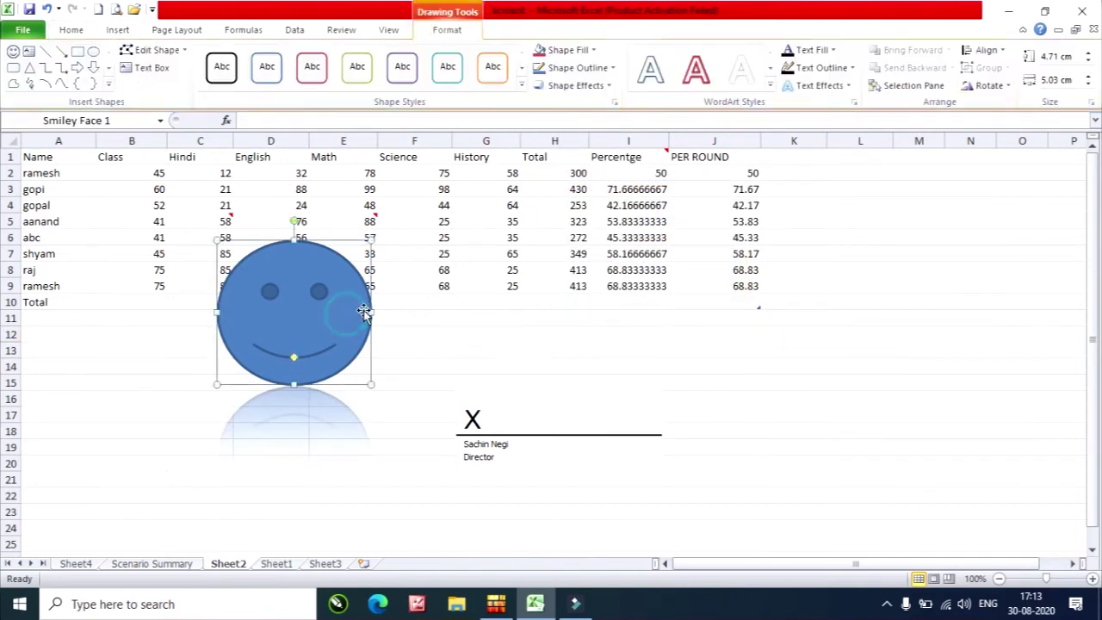
{"action": "left_click", "coordinate": [564, 49]}
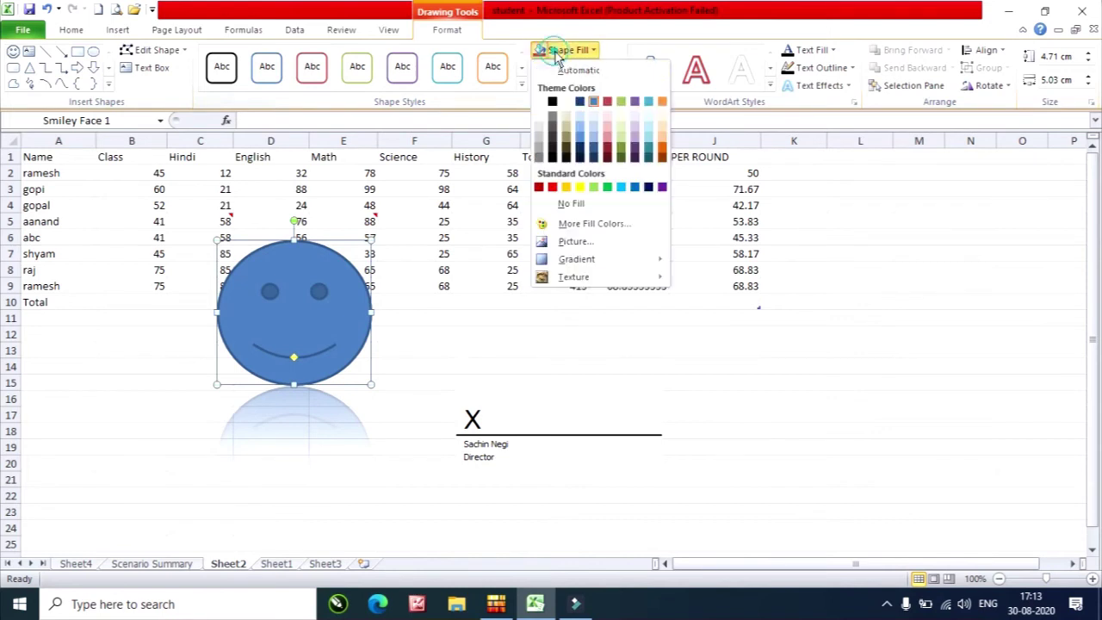
{"action": "left_click", "coordinate": [621, 102]}
{"action": "left_click", "coordinate": [749, 355]}
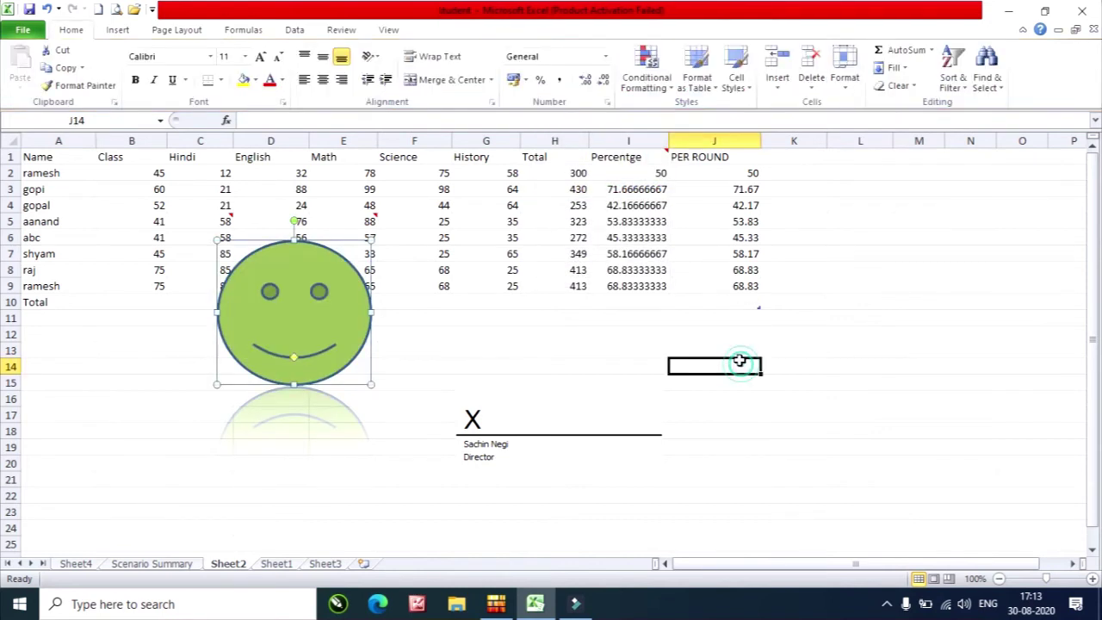
{"action": "left_click", "coordinate": [491, 306]}
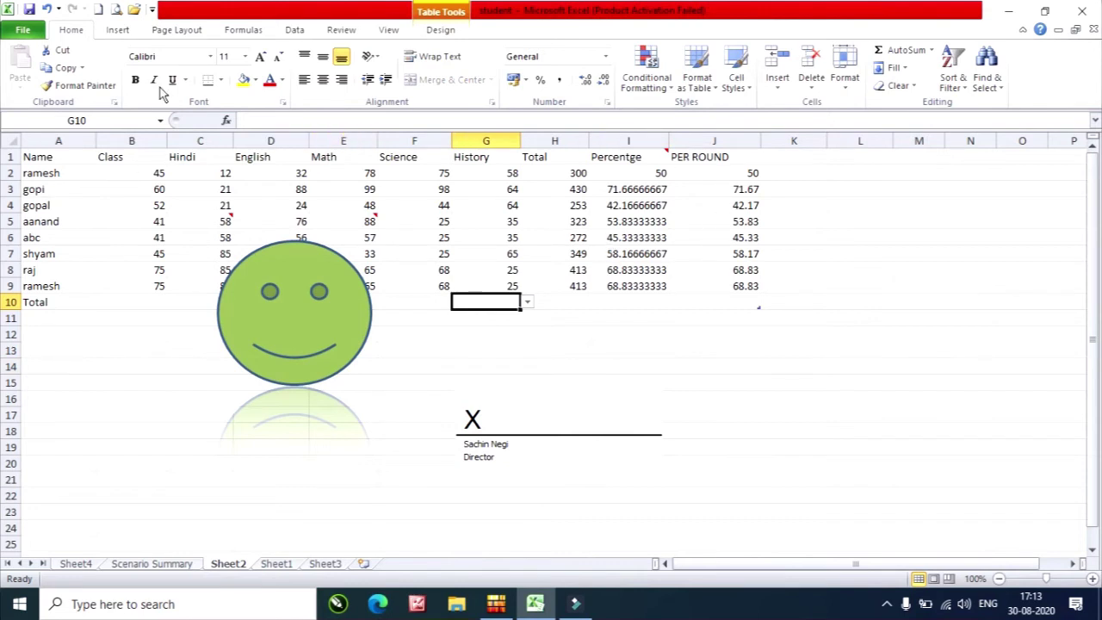
Open the Themes dropdown on the Page Layout tab, with Office still applied.
{"action": "left_click", "coordinate": [175, 30]}
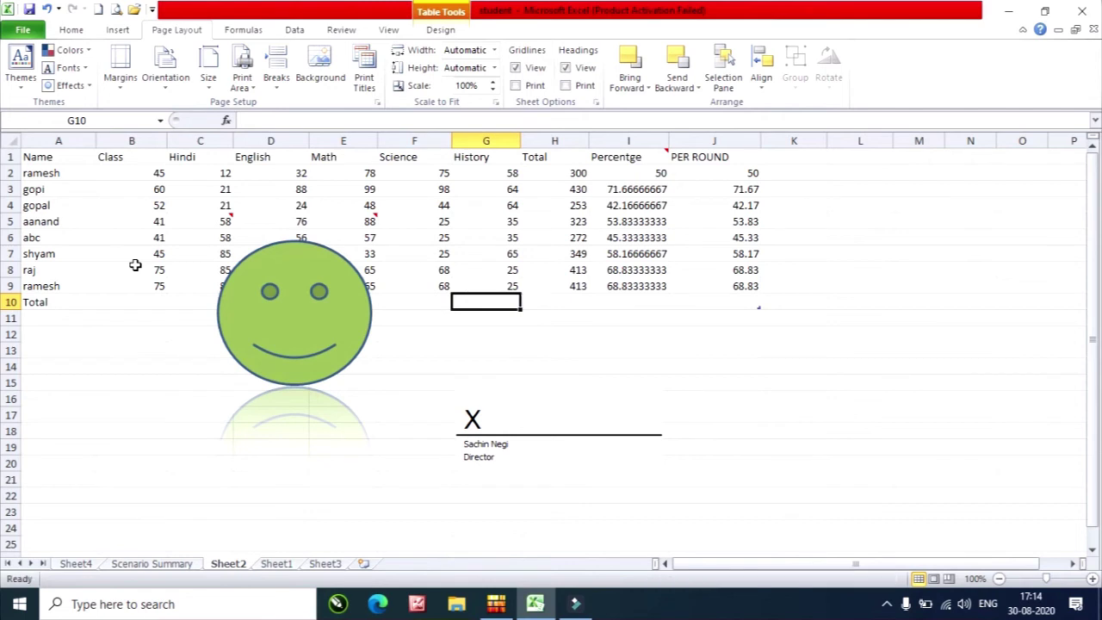
{"action": "left_click", "coordinate": [266, 312]}
{"action": "left_click", "coordinate": [120, 306]}
{"action": "left_click", "coordinate": [152, 380]}
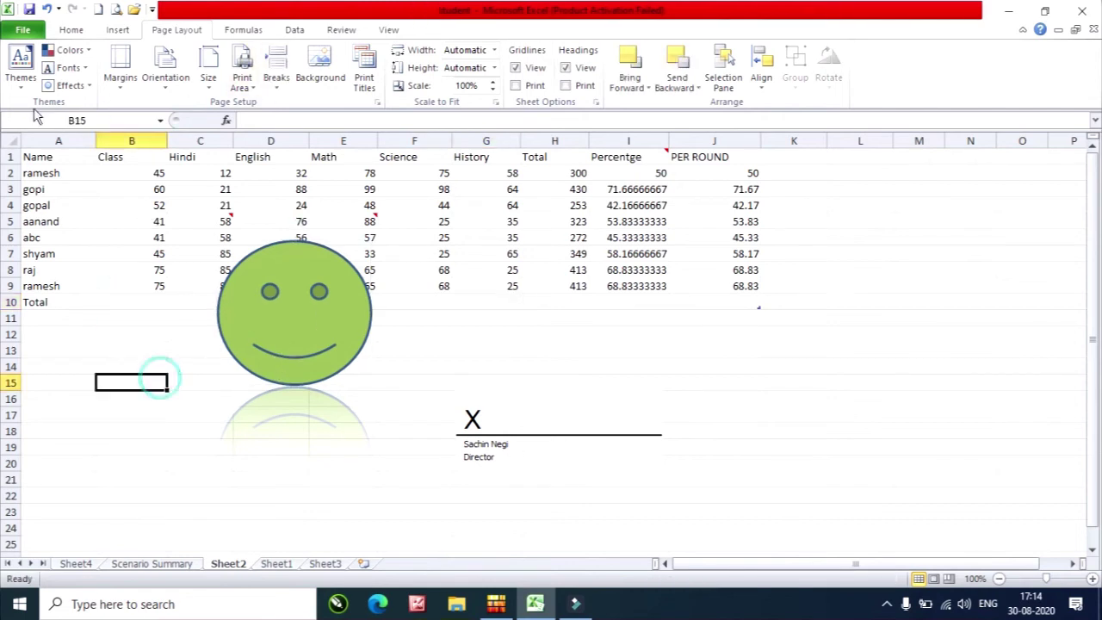
{"action": "left_click", "coordinate": [20, 81]}
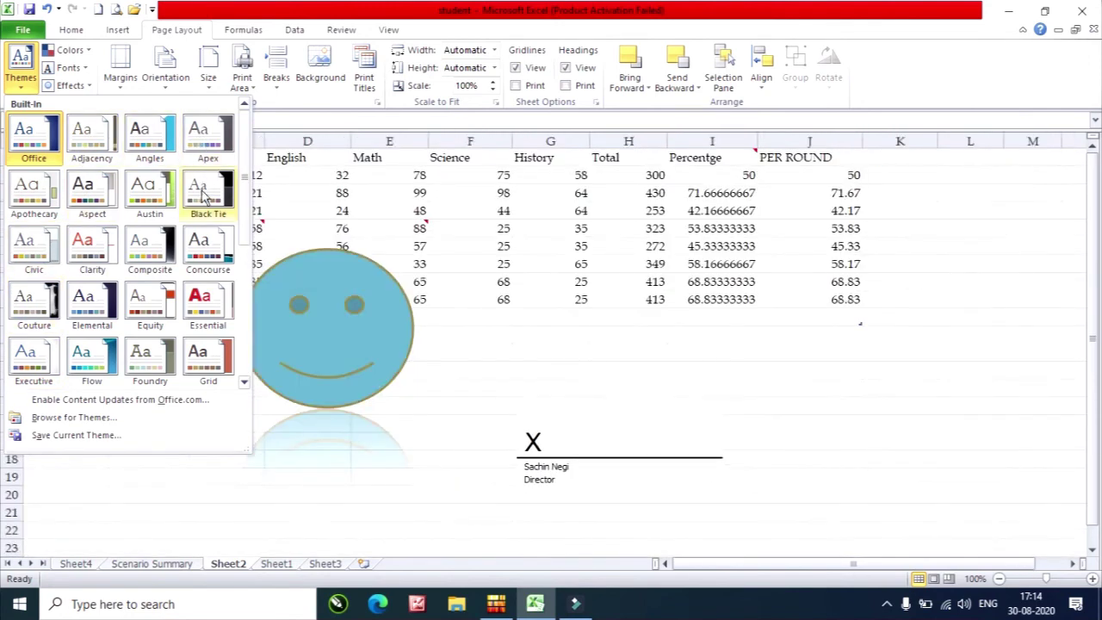
Apply the Concourse theme, turning the smiley orange with a teal outline.
{"action": "left_click", "coordinate": [194, 258]}
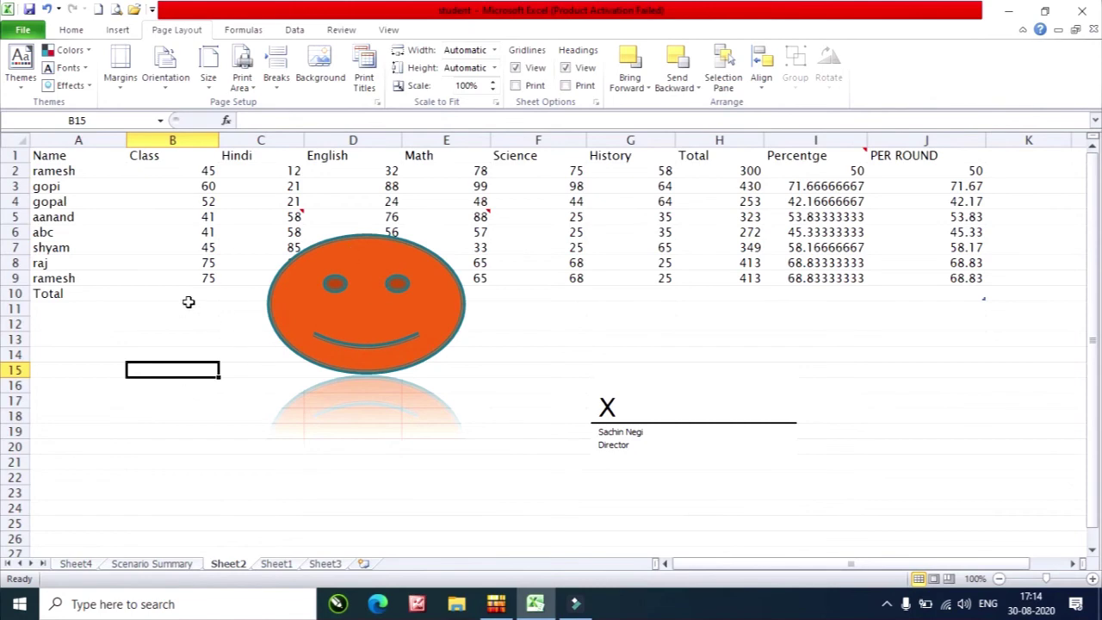
{"action": "left_click", "coordinate": [21, 79]}
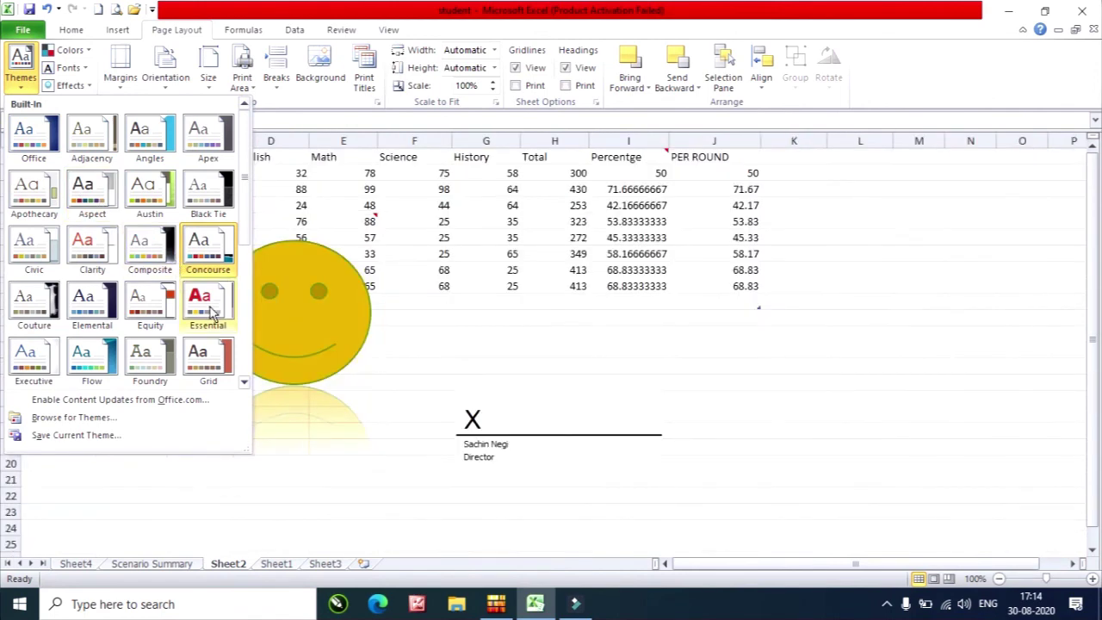
{"action": "left_click", "coordinate": [215, 256]}
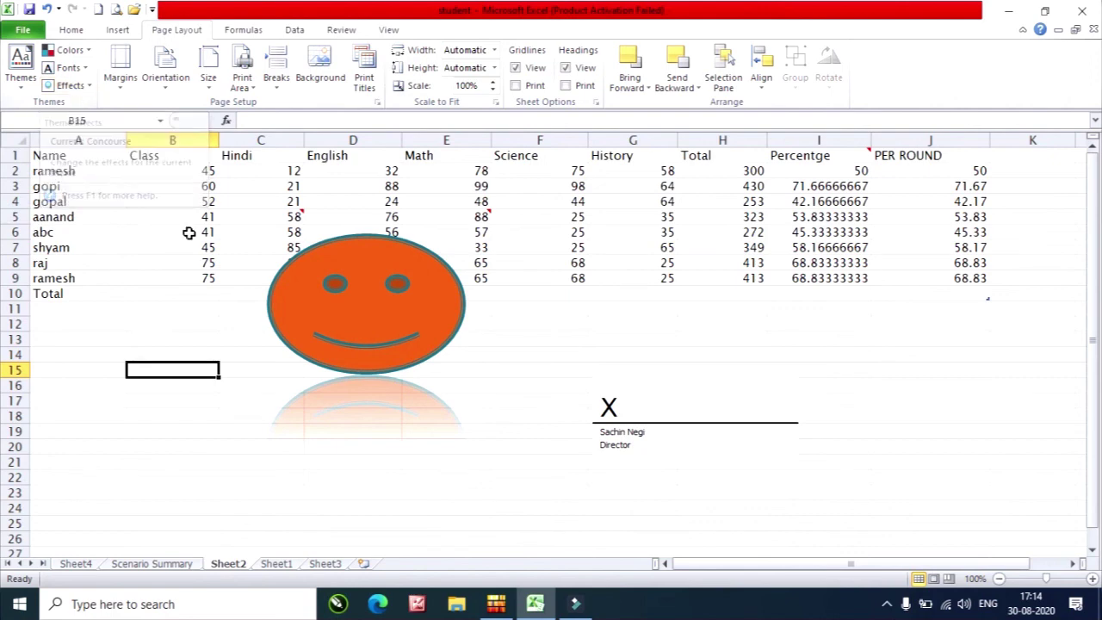
Preview theme colour palettes without changing them, then open the theme Fonts list.
{"action": "left_click", "coordinate": [72, 50]}
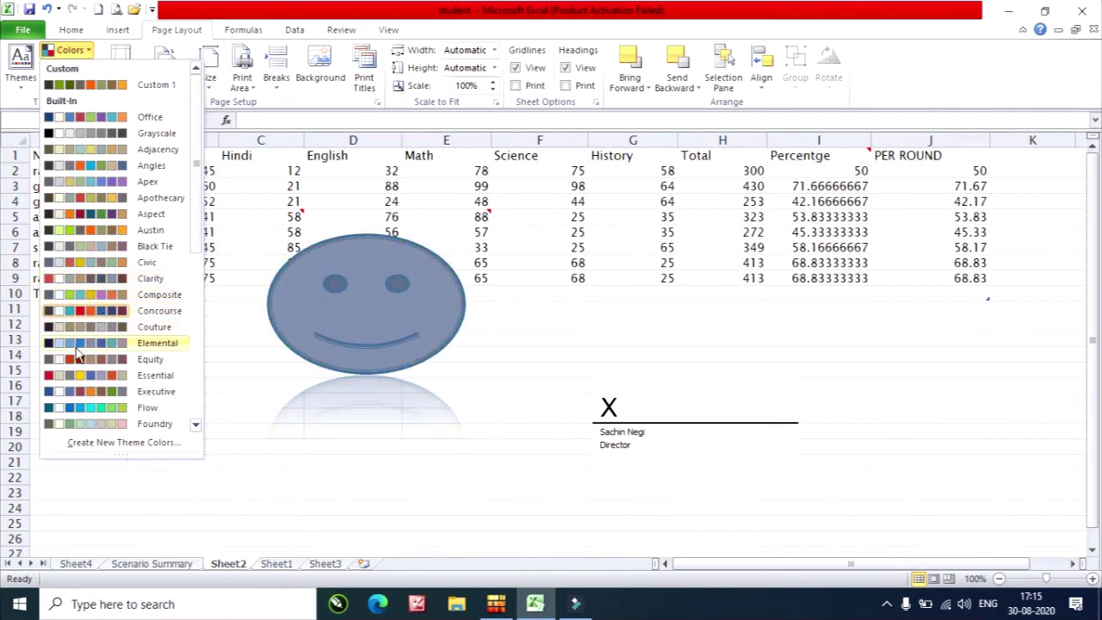
{"action": "left_click", "coordinate": [269, 226]}
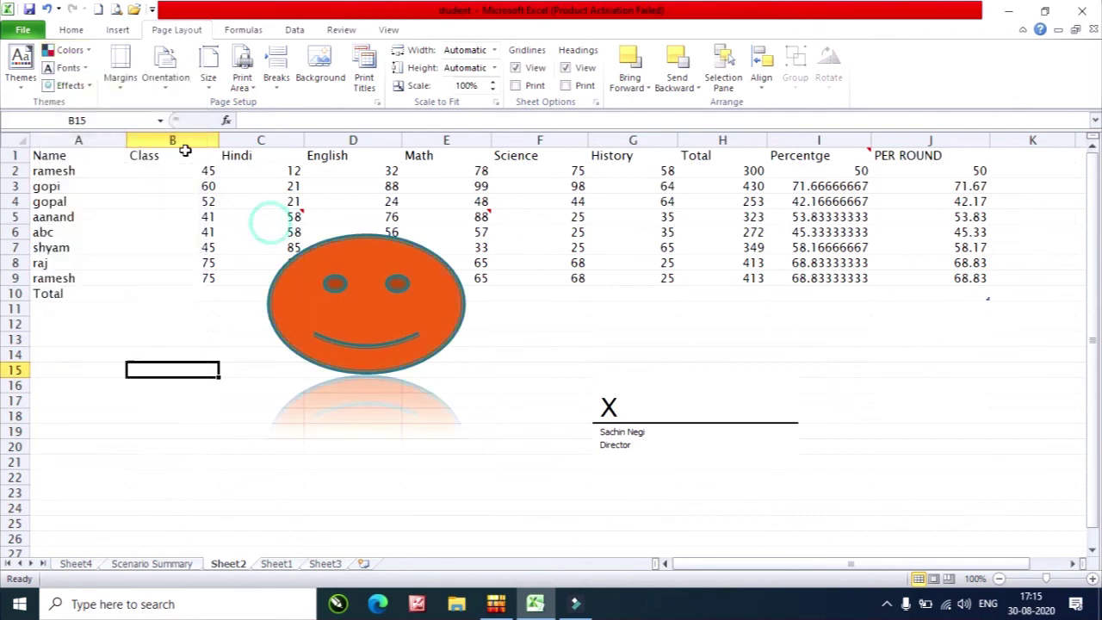
{"action": "left_click", "coordinate": [73, 68]}
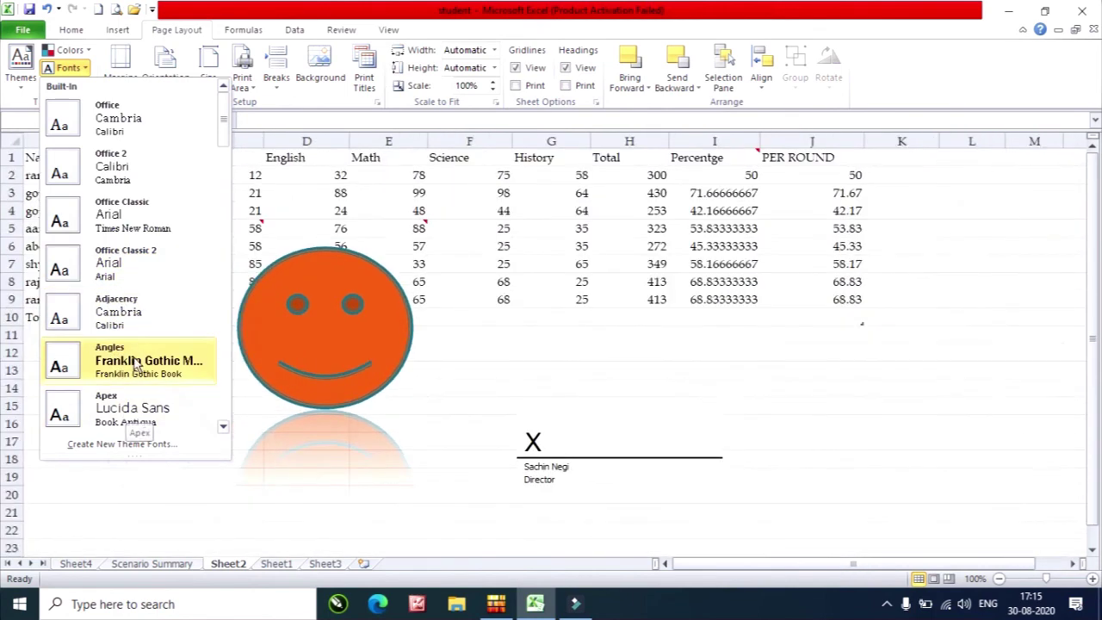
Set theme fonts to Angles and, after trying Concourse and Civic, theme effects to Foundry.
{"action": "left_click", "coordinate": [133, 362]}
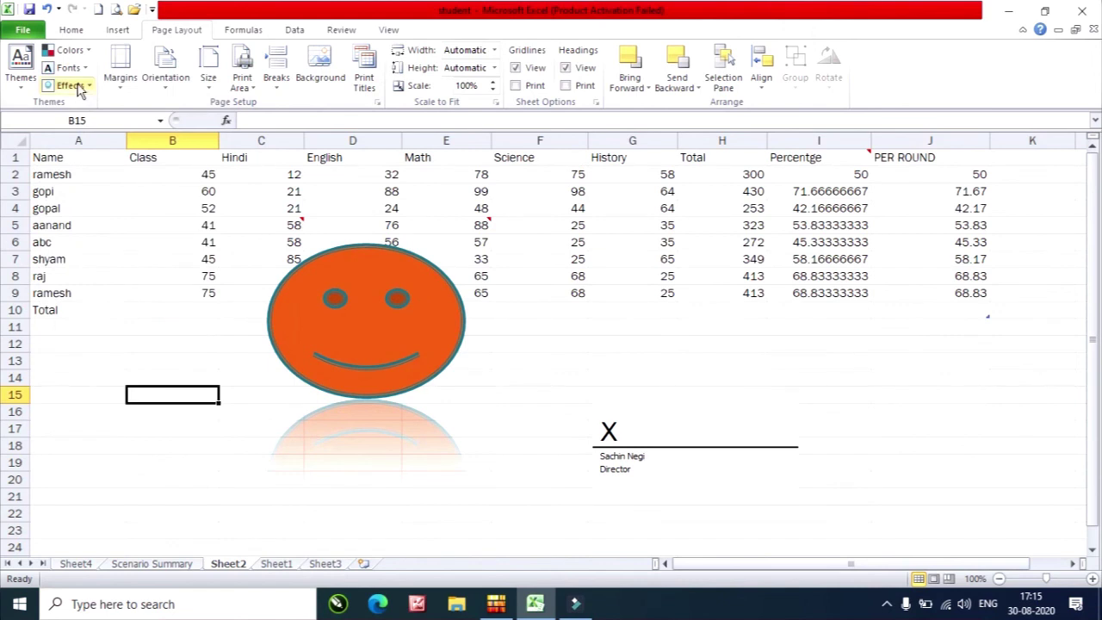
{"action": "left_click", "coordinate": [73, 85]}
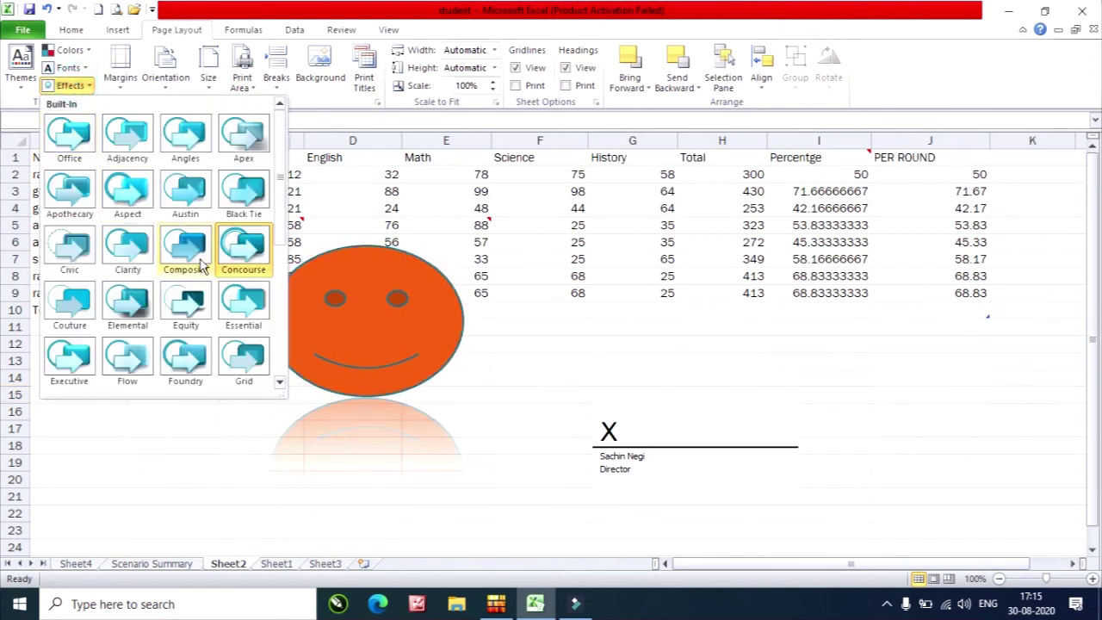
{"action": "left_click", "coordinate": [249, 255]}
{"action": "left_click", "coordinate": [77, 87]}
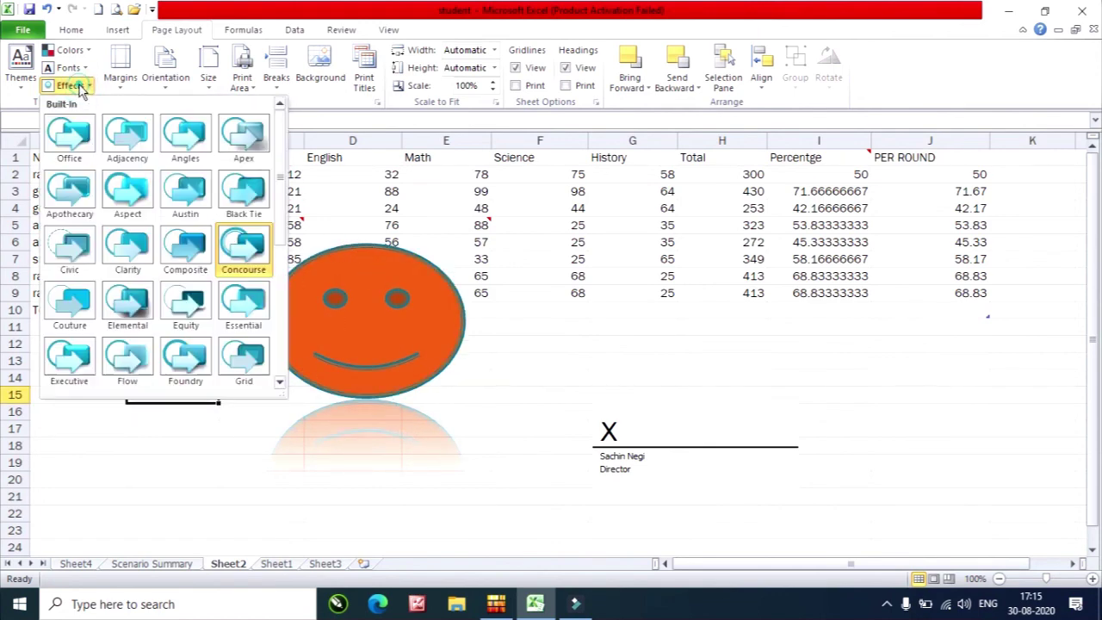
{"action": "left_click", "coordinate": [69, 250]}
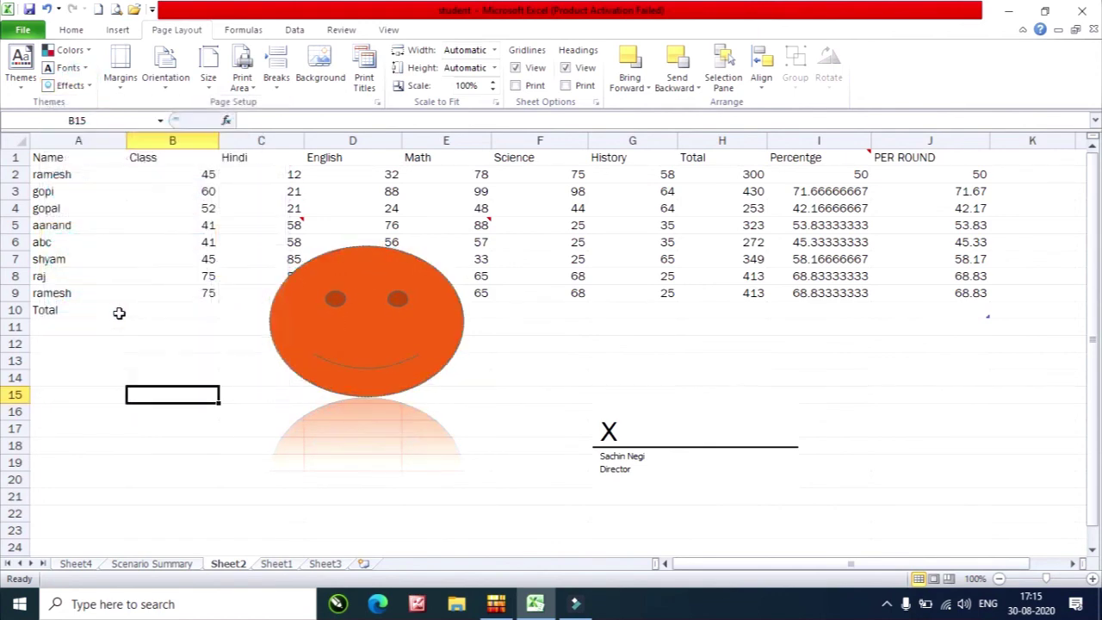
{"action": "left_click", "coordinate": [71, 85]}
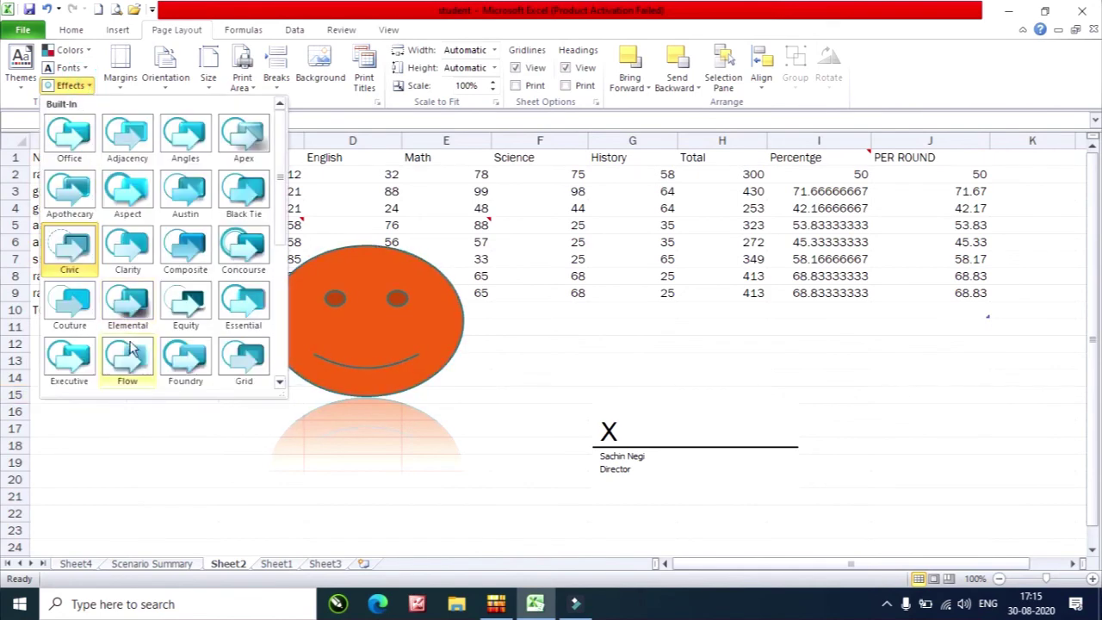
{"action": "left_click", "coordinate": [194, 366]}
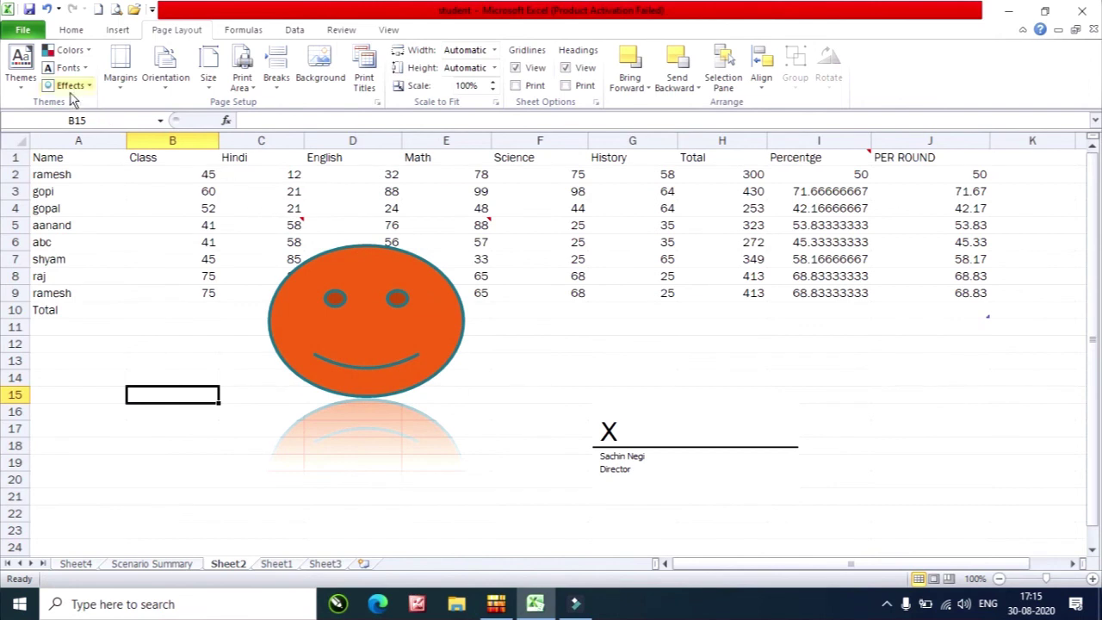